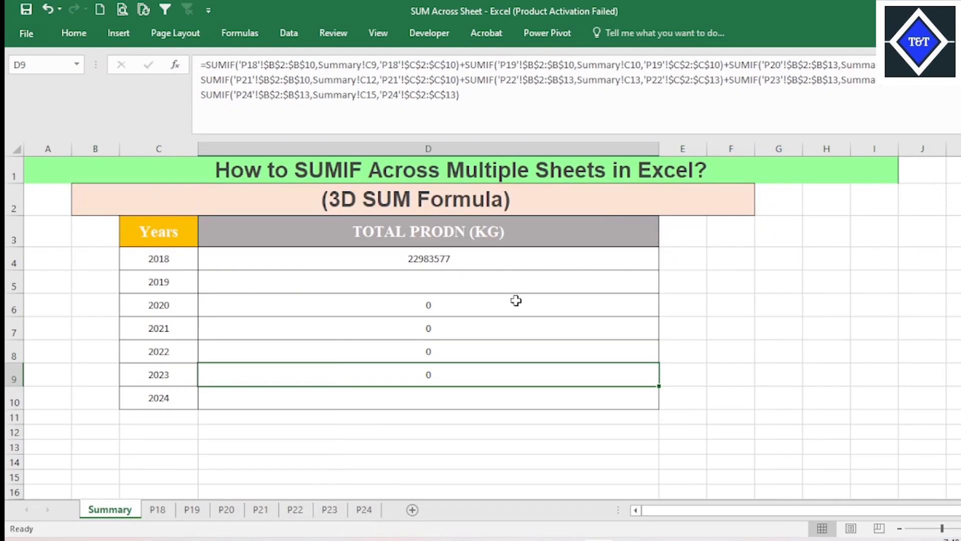
- Examine the SUMIF formulas in the TOTAL PRODN (KG) column of the Summary sheet for the years 2018 to 2021
left_click(515, 300)
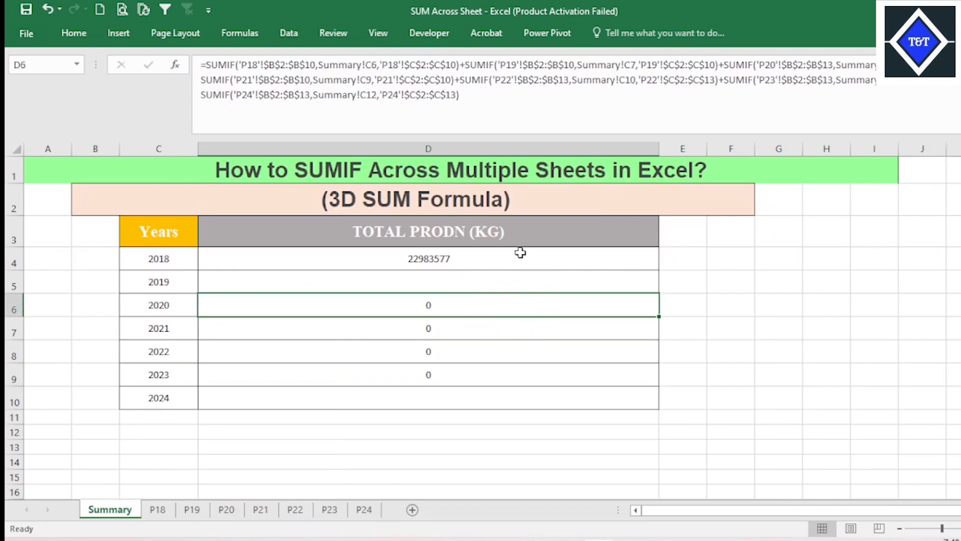
left_click(520, 252)
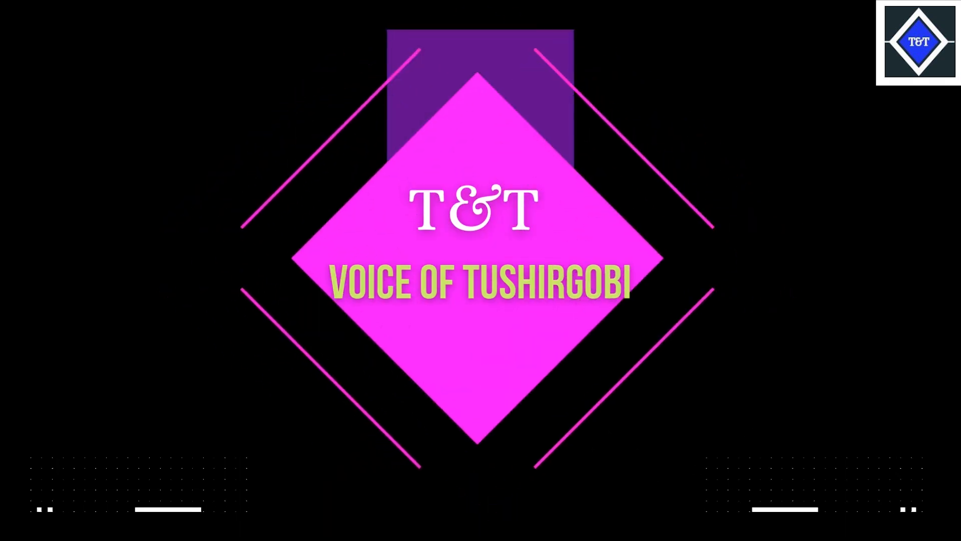
left_click(516, 300)
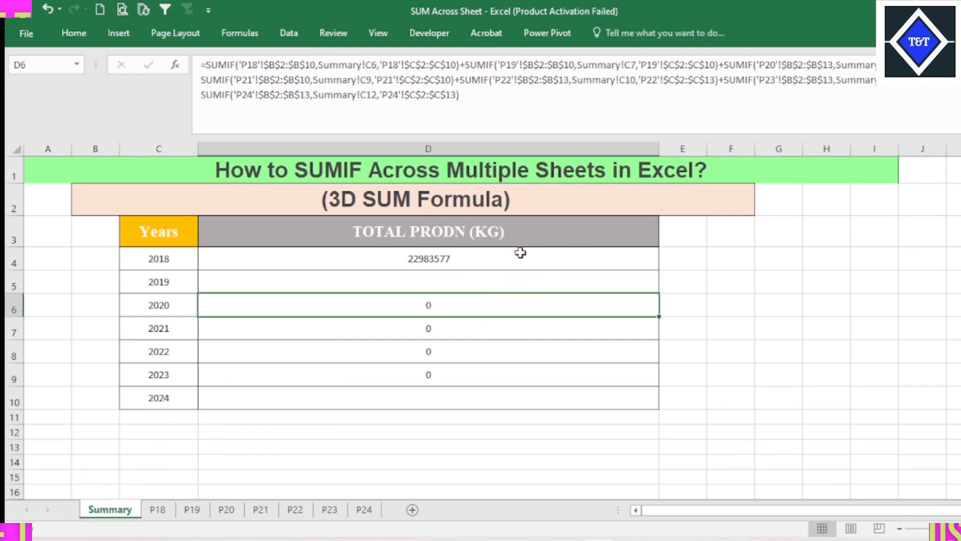
left_click(522, 254)
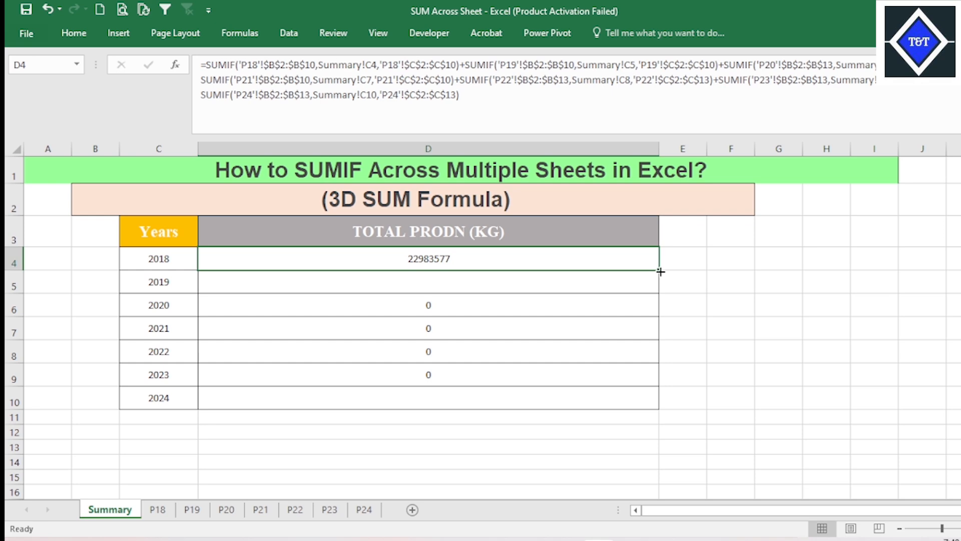
left_click(521, 293)
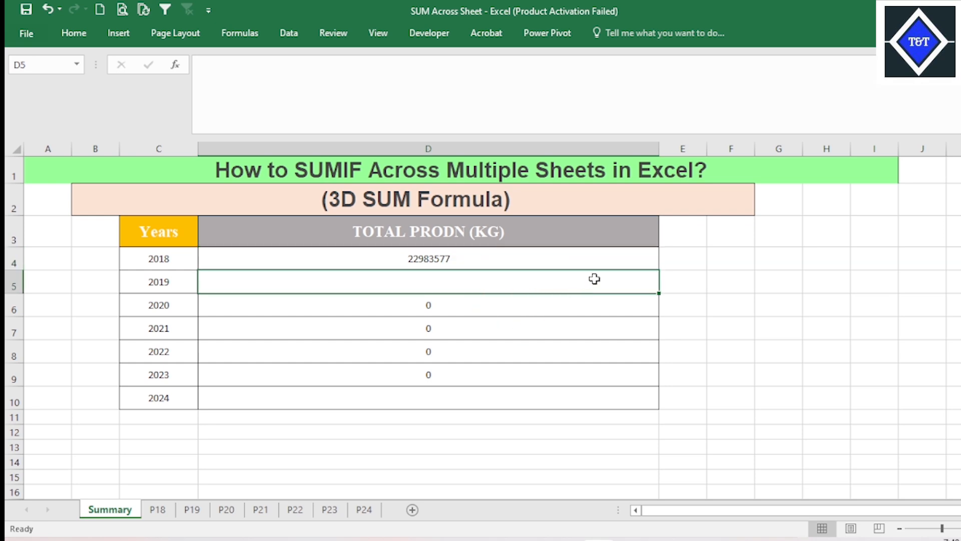
left_click(623, 259)
left_click_drag(659, 272, 659, 274)
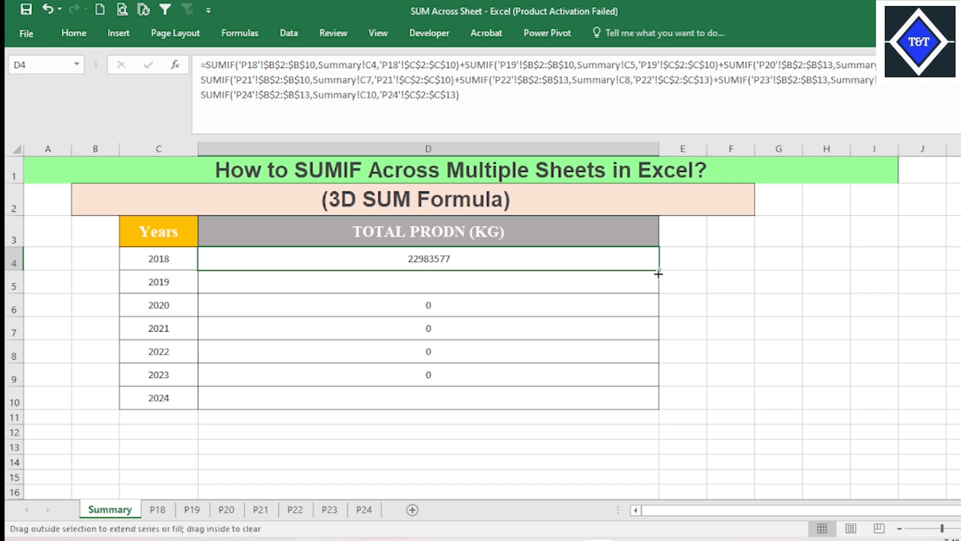
left_click(473, 302)
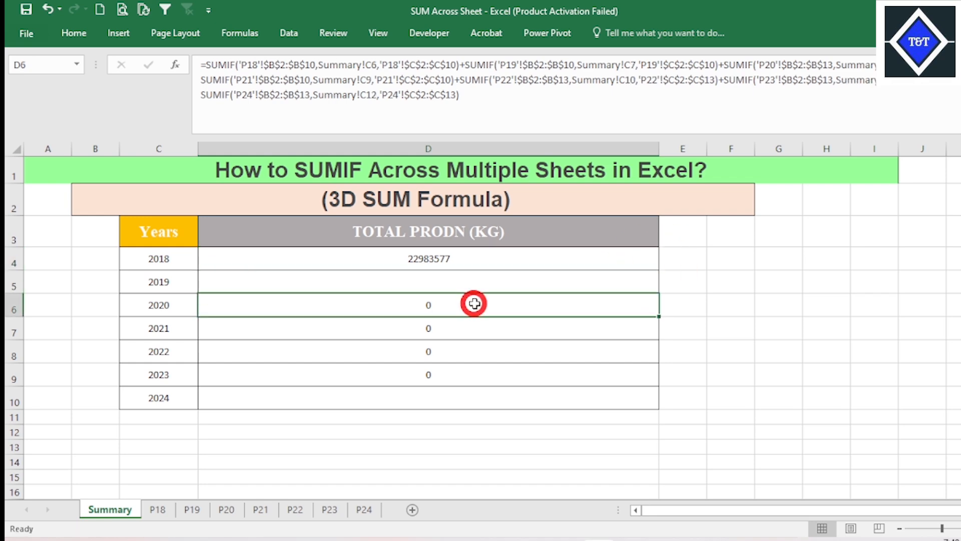
left_click(476, 330)
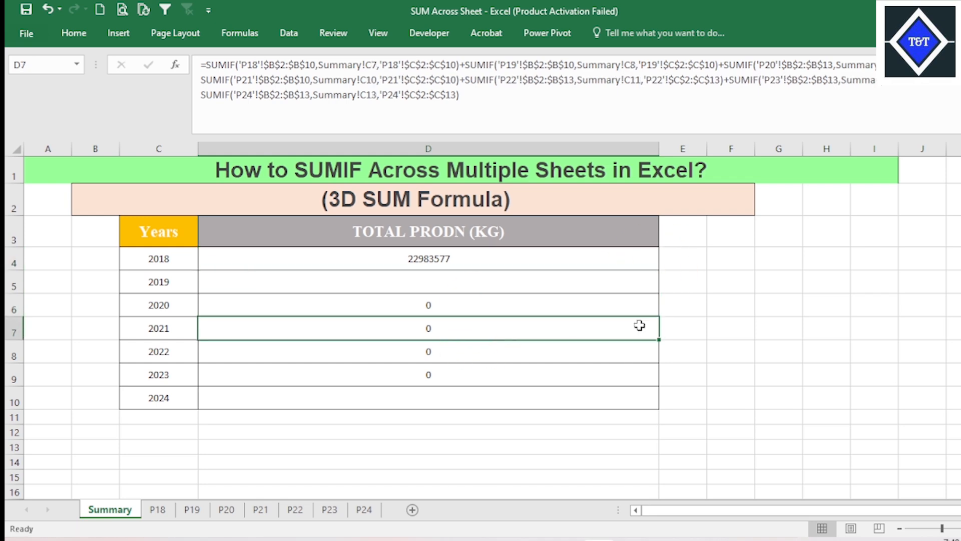
- Review the Years and Prodn data on sheet P18
left_click(160, 512)
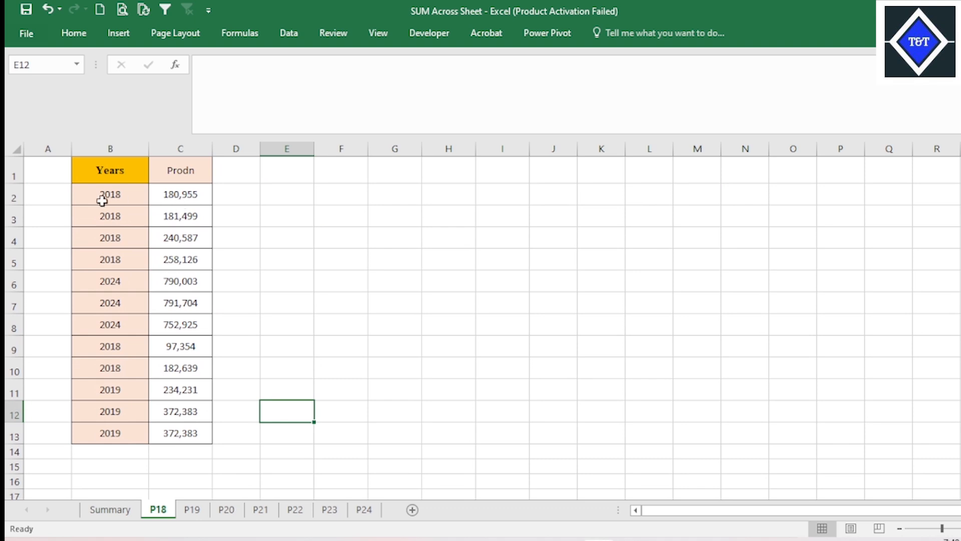
left_click_drag(115, 199, 142, 367)
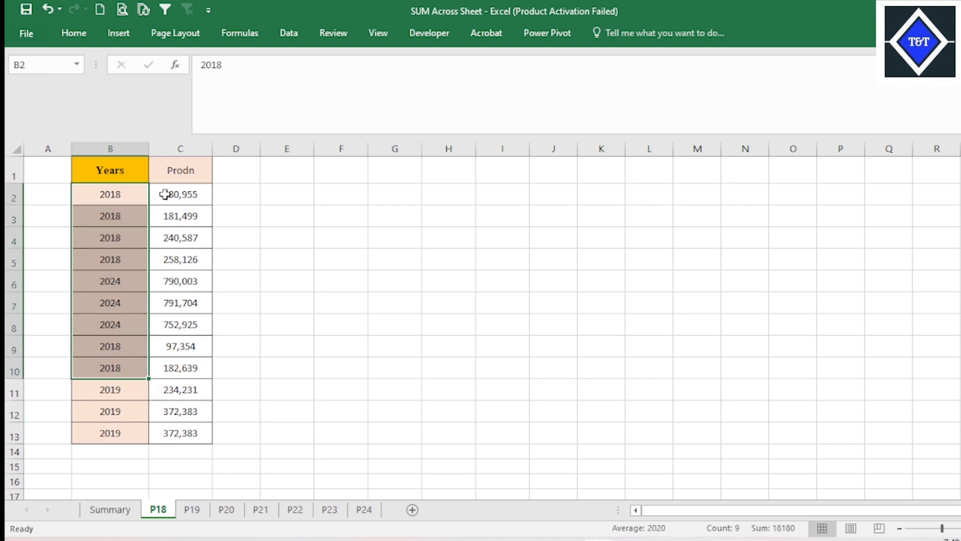
left_click_drag(163, 192, 184, 301)
left_click_drag(187, 190, 192, 248)
left_click(188, 191)
left_click(134, 196)
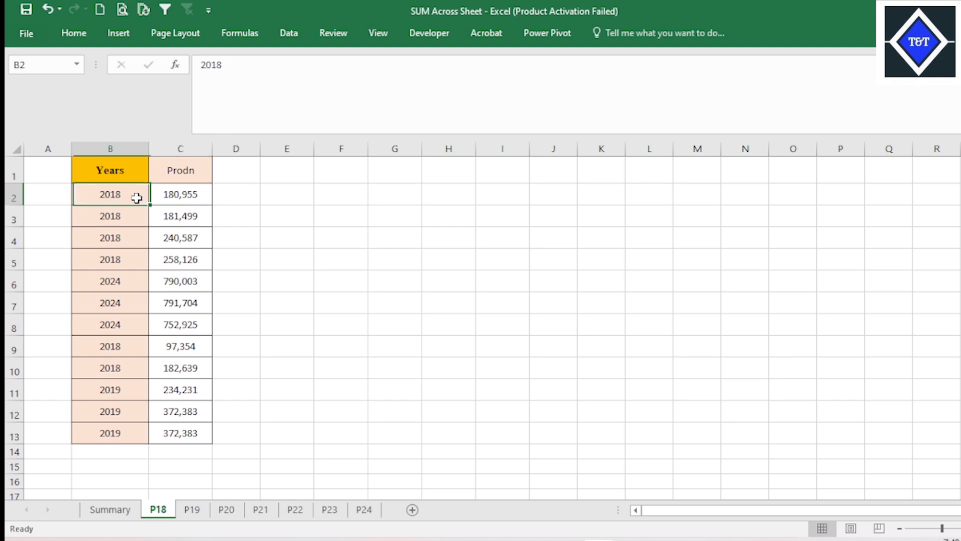
- Review the yearly production data on sheets P19 and P20
left_click(193, 509)
left_click(158, 200)
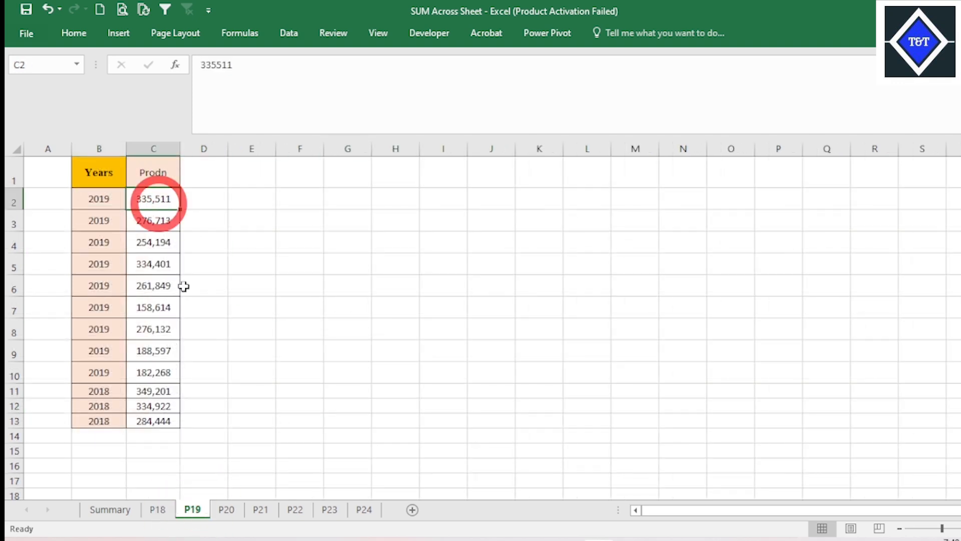
left_click(228, 510)
left_click(327, 360)
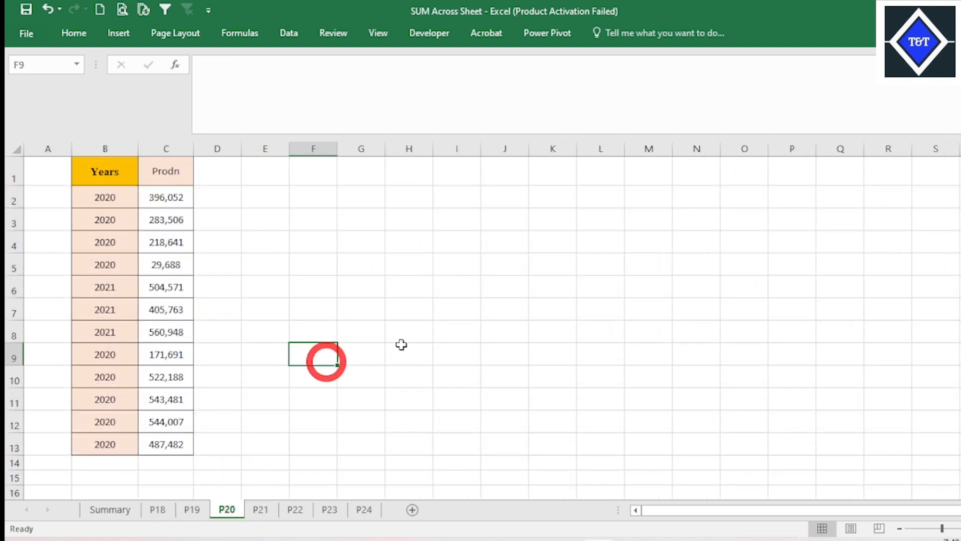
left_click(170, 409)
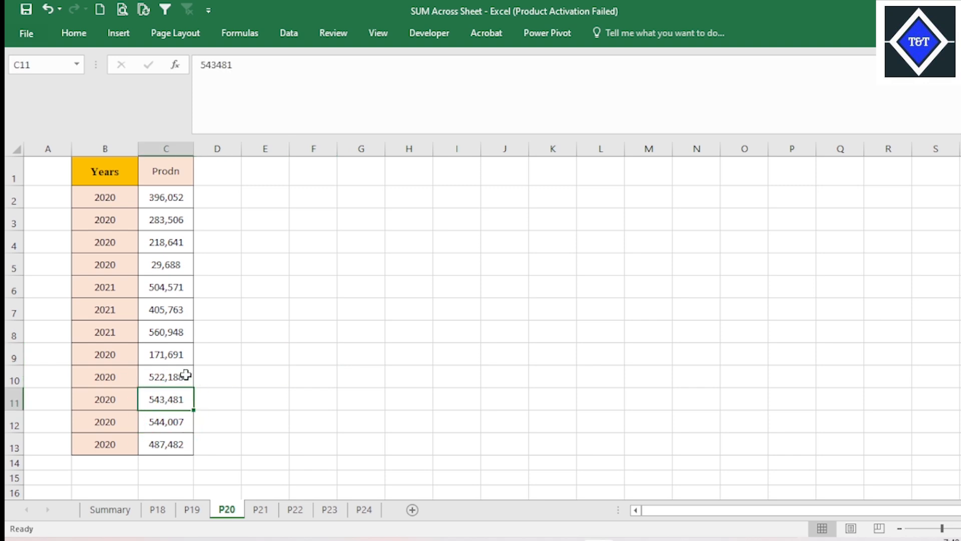
left_click(167, 203)
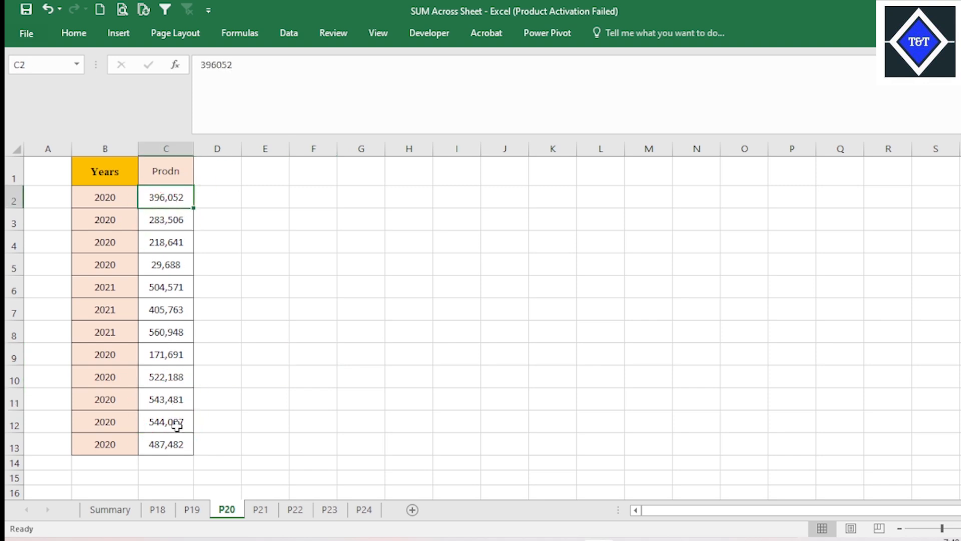
- Go back to sheet P18 and inspect its mixed 2018, 2024 and 2019 entries
left_click(158, 510)
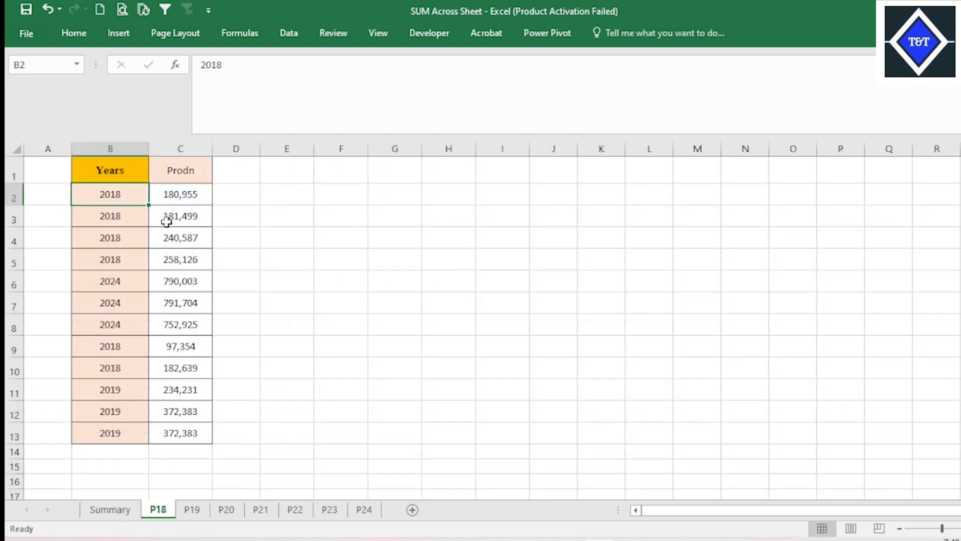
left_click_drag(127, 341, 137, 396)
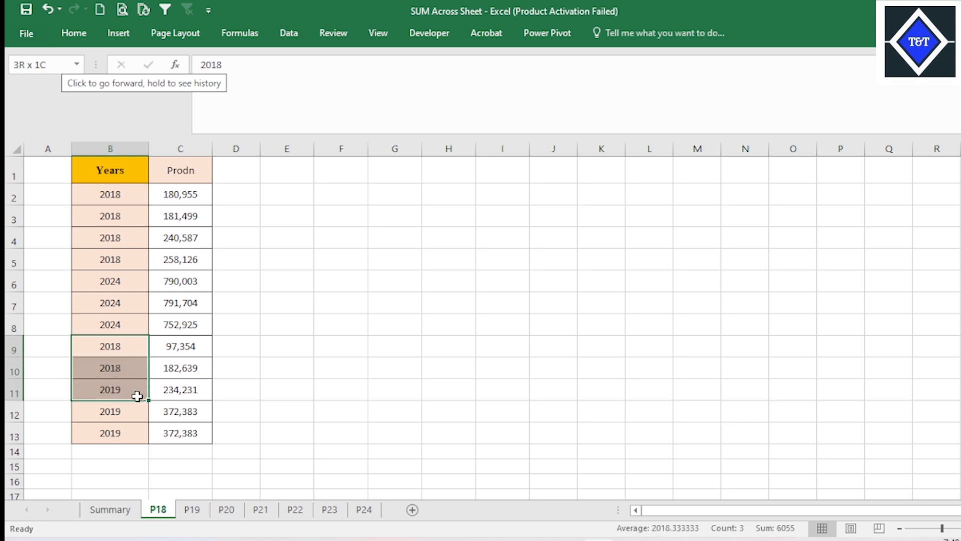
left_click_drag(132, 285, 133, 305)
left_click(143, 411)
left_click_drag(144, 411, 175, 412)
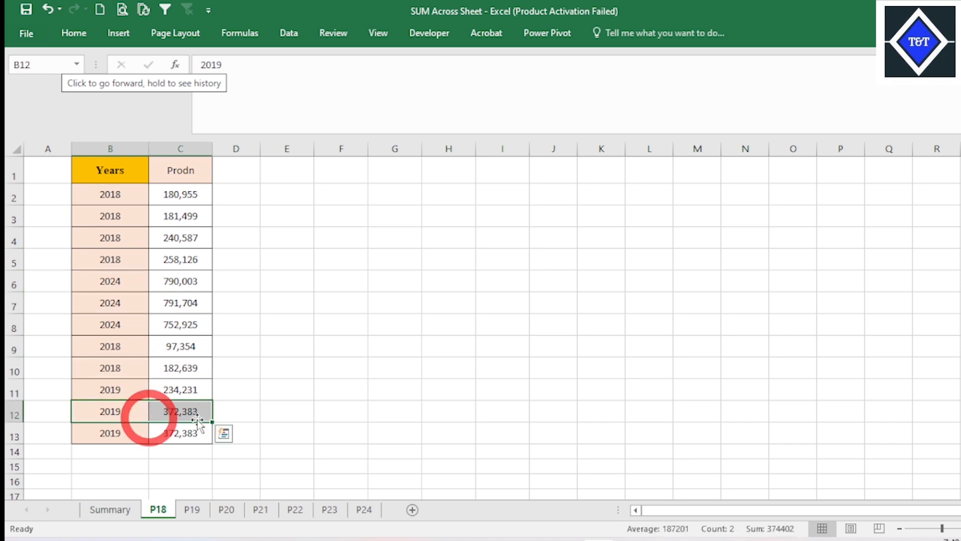
- Fill the 2018 SUMIF formula on the Summary sheet from D4 down into D5 for 2019 and check the copied formula
left_click(110, 509)
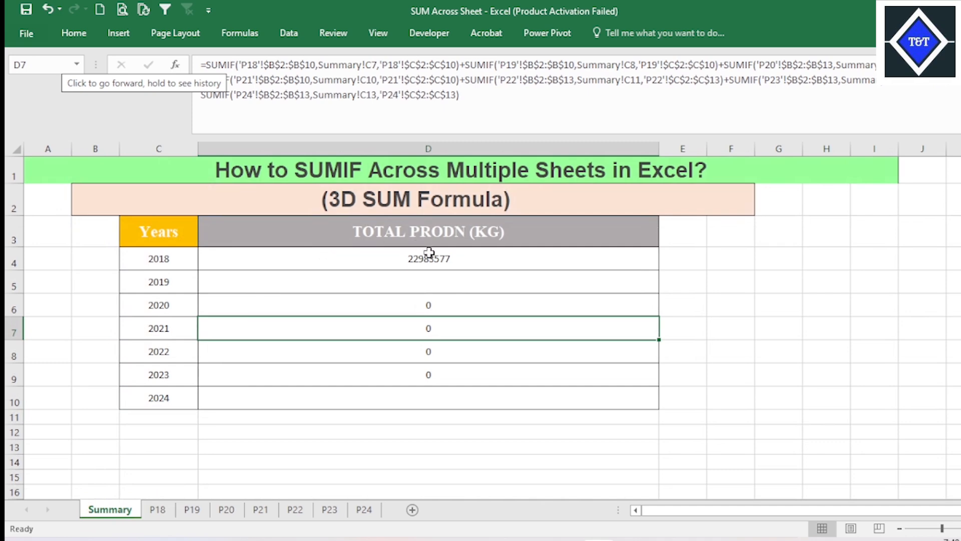
left_click(463, 255)
left_click_drag(661, 270, 659, 292)
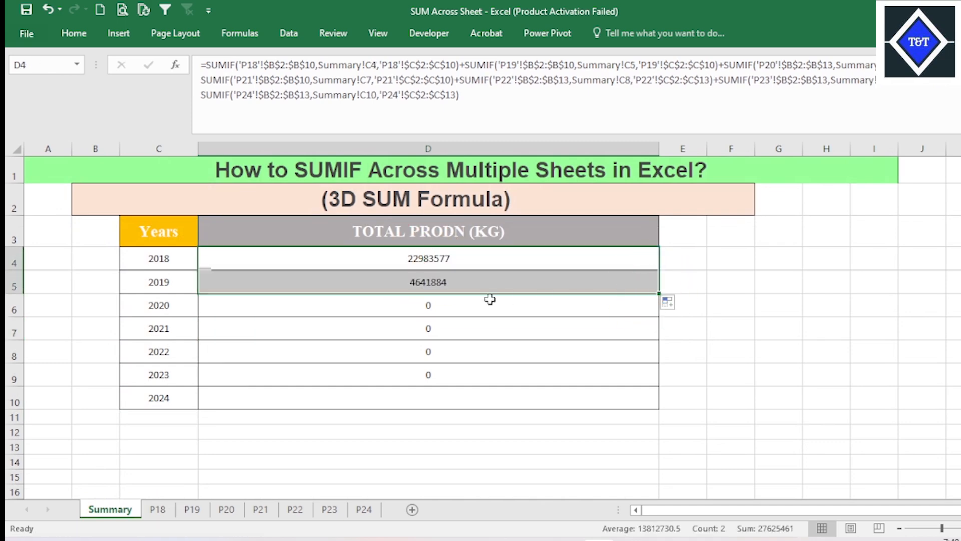
left_click(150, 281)
left_click(436, 281)
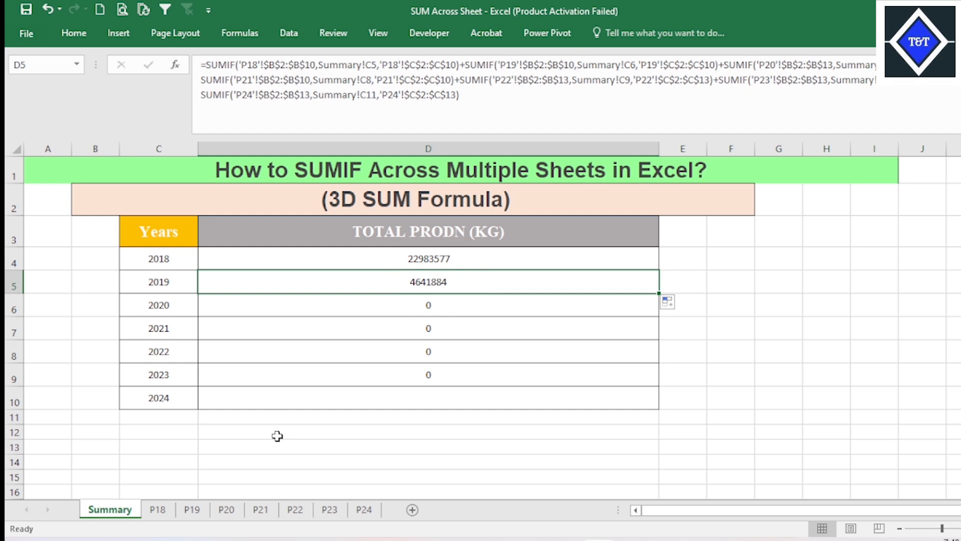
- Inspect the full Years columns on sheets P19, P20 and P21 for mixed years
left_click(193, 509)
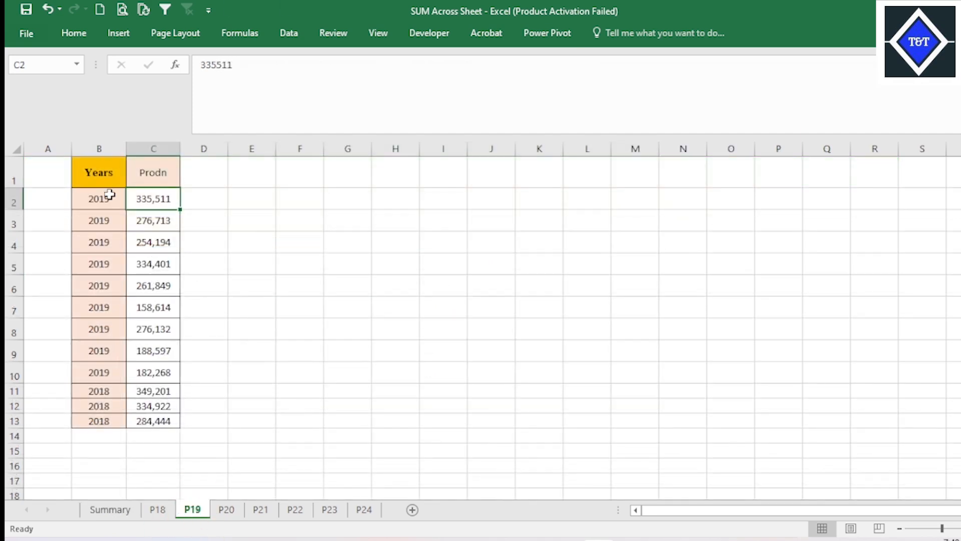
left_click_drag(110, 196, 115, 422)
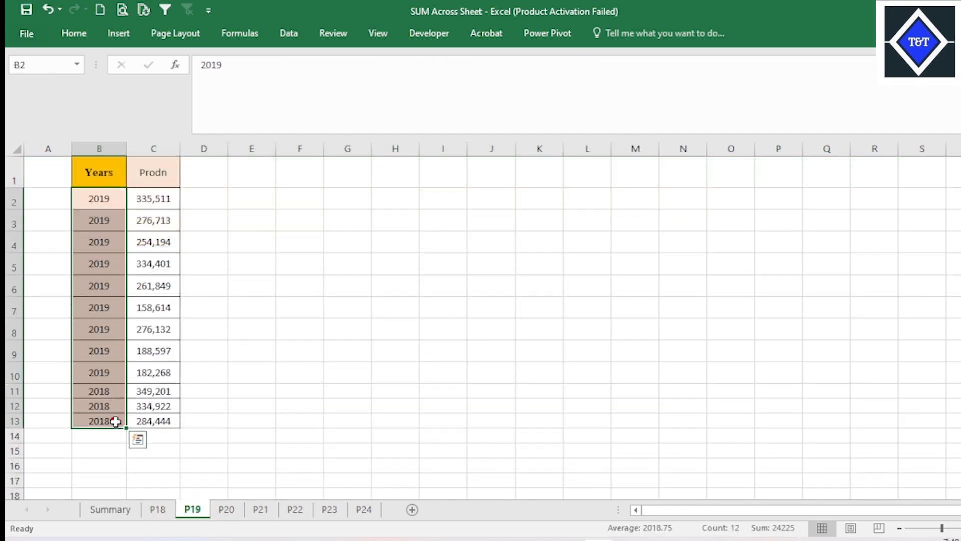
left_click(229, 510)
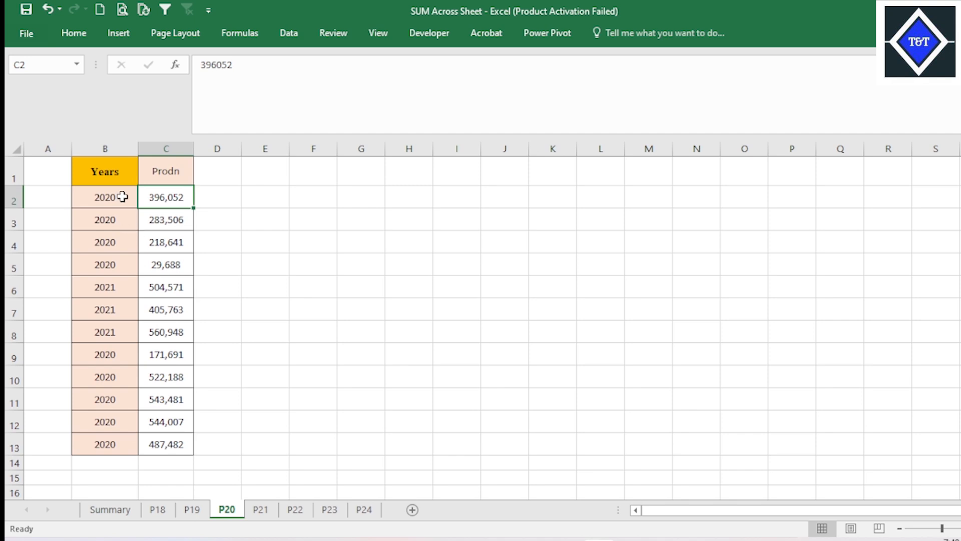
left_click_drag(123, 197, 115, 438)
left_click(261, 509)
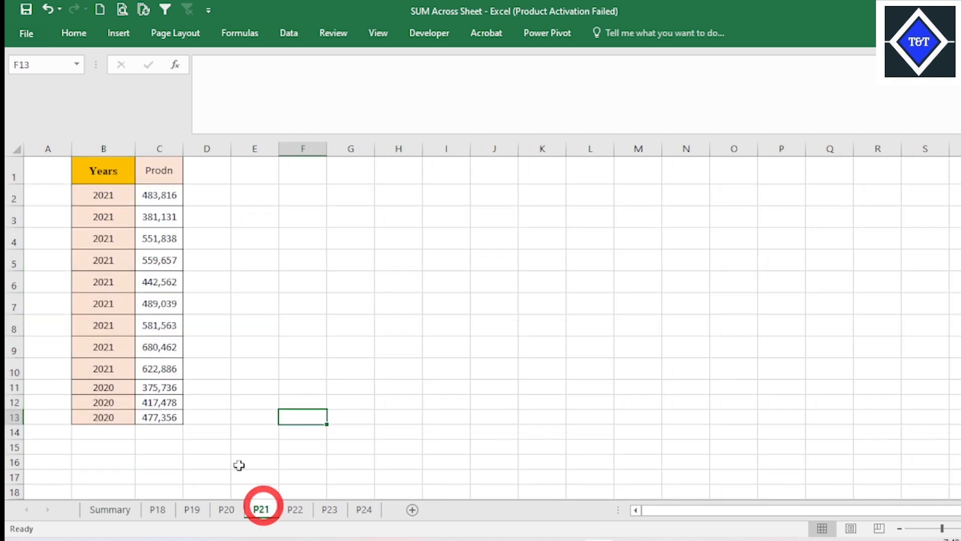
left_click_drag(118, 196, 114, 417)
left_click(157, 303)
- Return to the Summary sheet and review the formulas behind the 2018 and 2019 totals
left_click(113, 509)
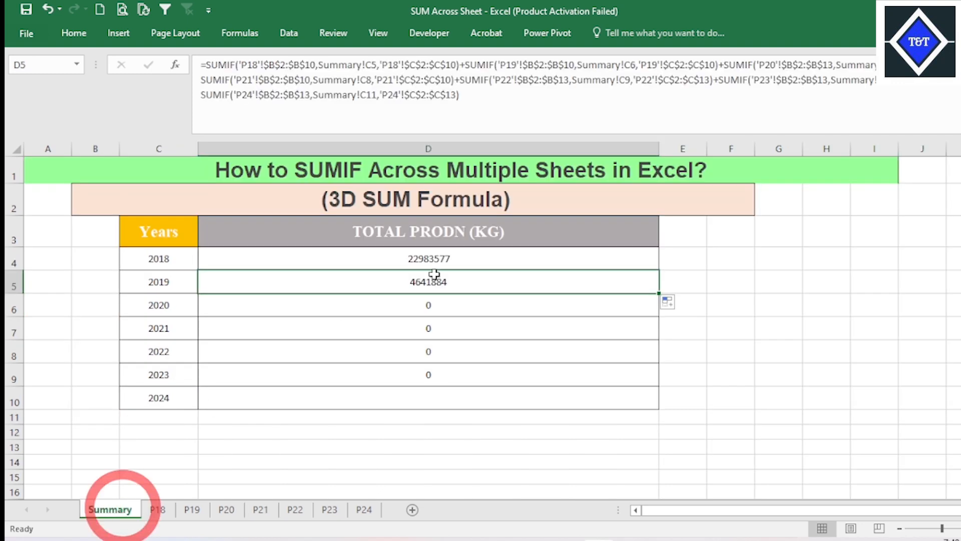
left_click(457, 259)
left_click(497, 288)
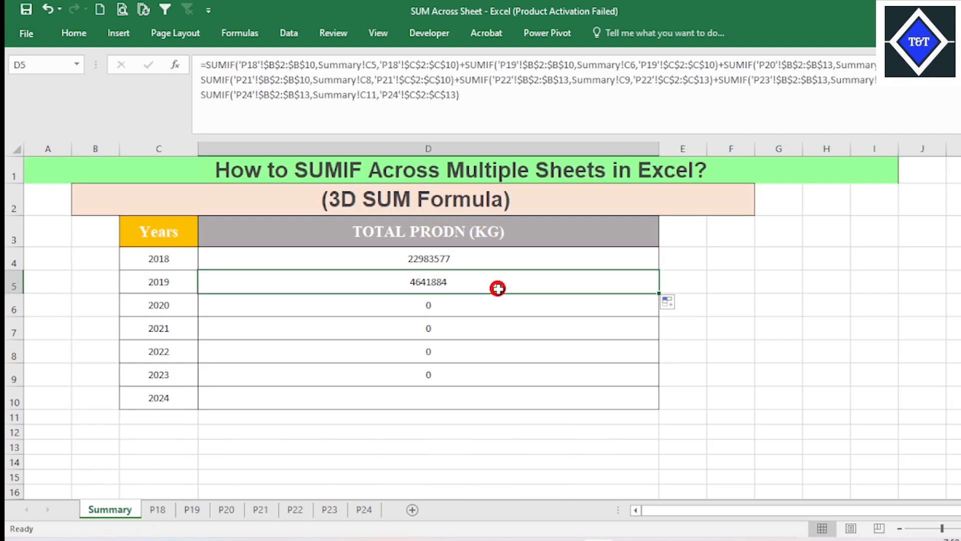
left_click(469, 311)
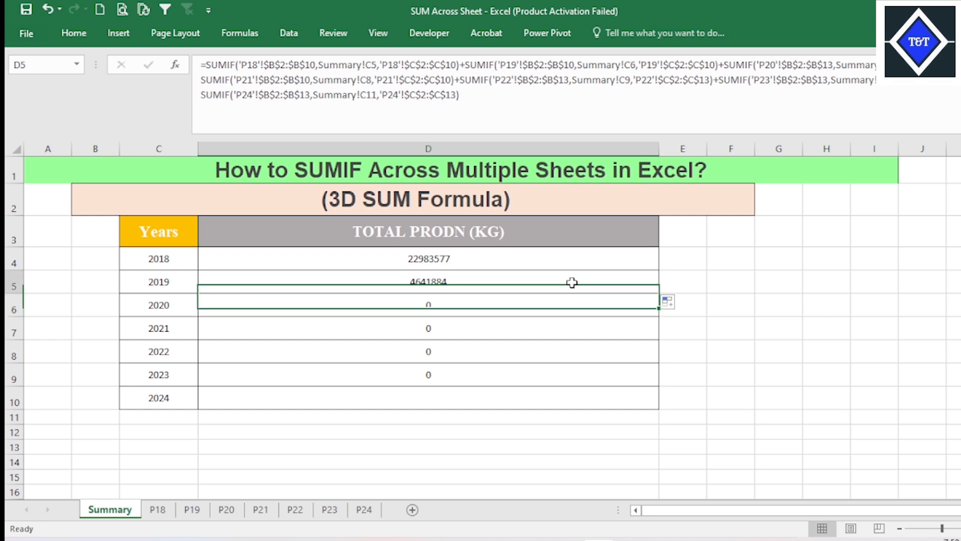
left_click(630, 281)
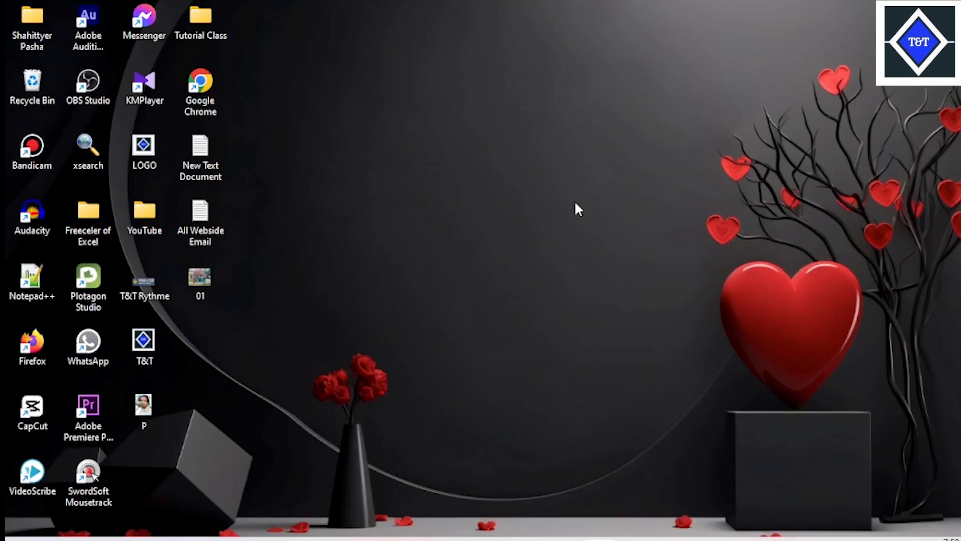
- Switch to the data workbook and clear the 2018 and 2019 totals in D4:D5 of its Summary sheet
left_click(588, 480)
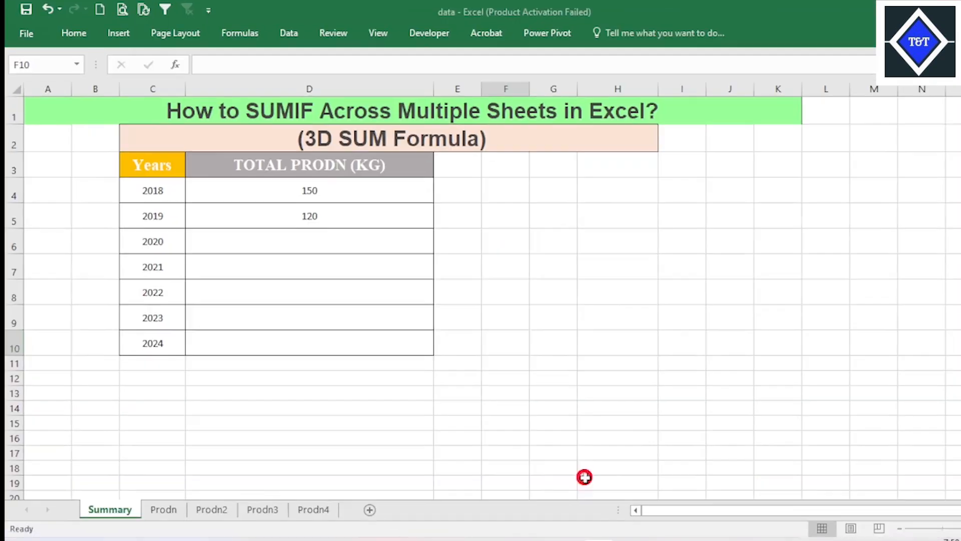
left_click(506, 342)
left_click_drag(402, 196, 395, 219)
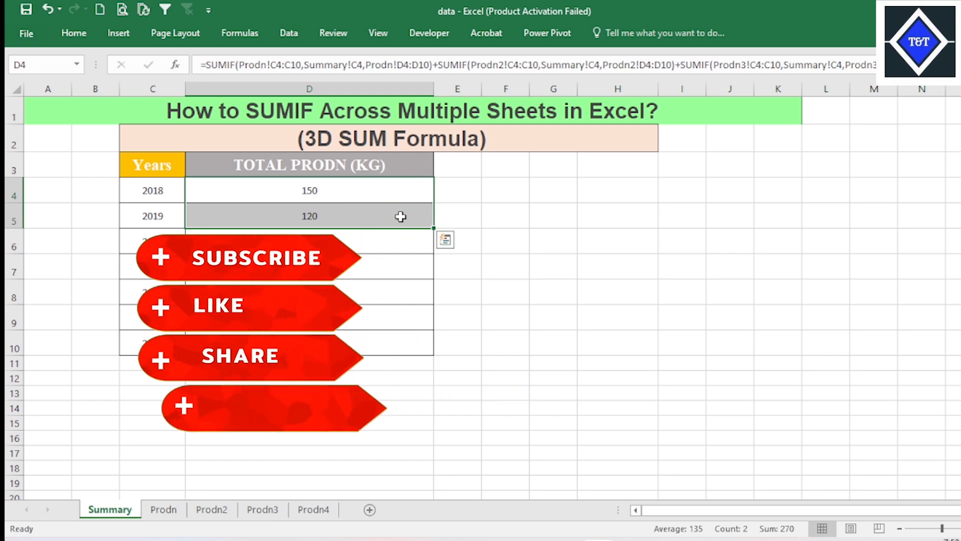
left_click(539, 258)
left_click_drag(354, 193, 356, 222)
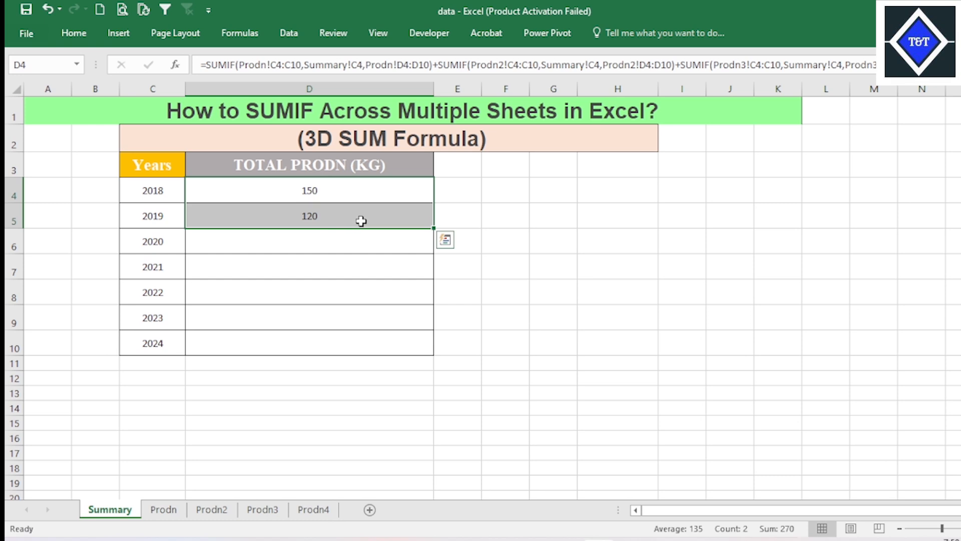
key("Delete")
left_click(480, 246)
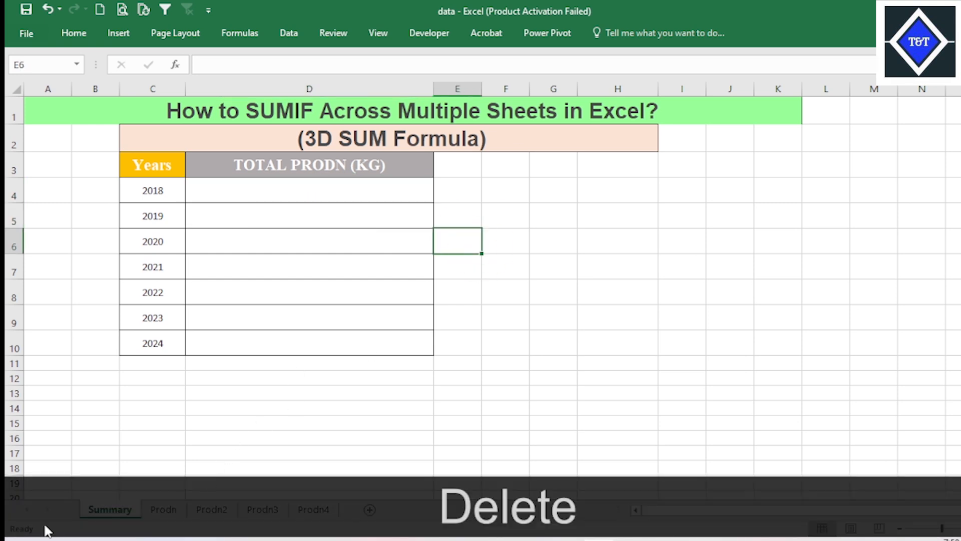
- Review the yearly production figures on the Prodn sheet
left_click(164, 511)
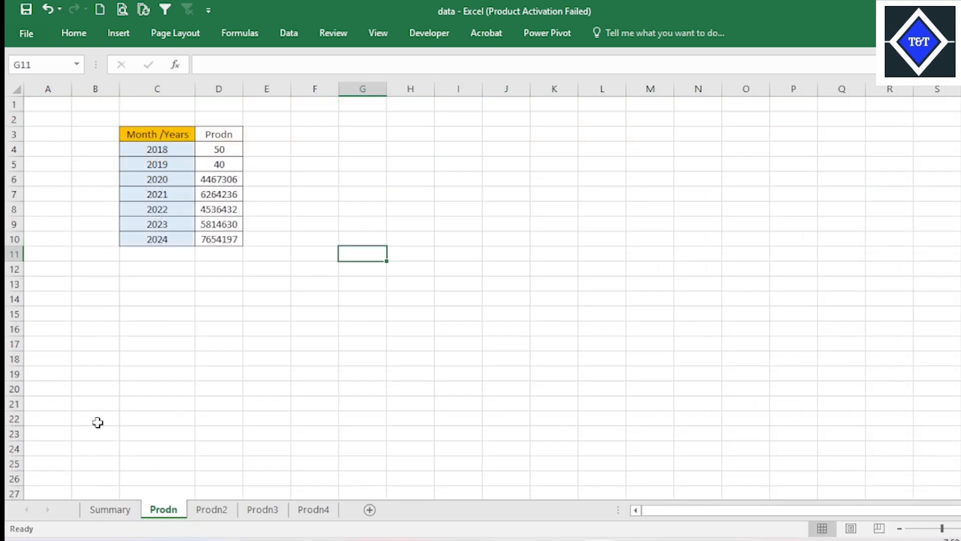
left_click(243, 223)
left_click(228, 180)
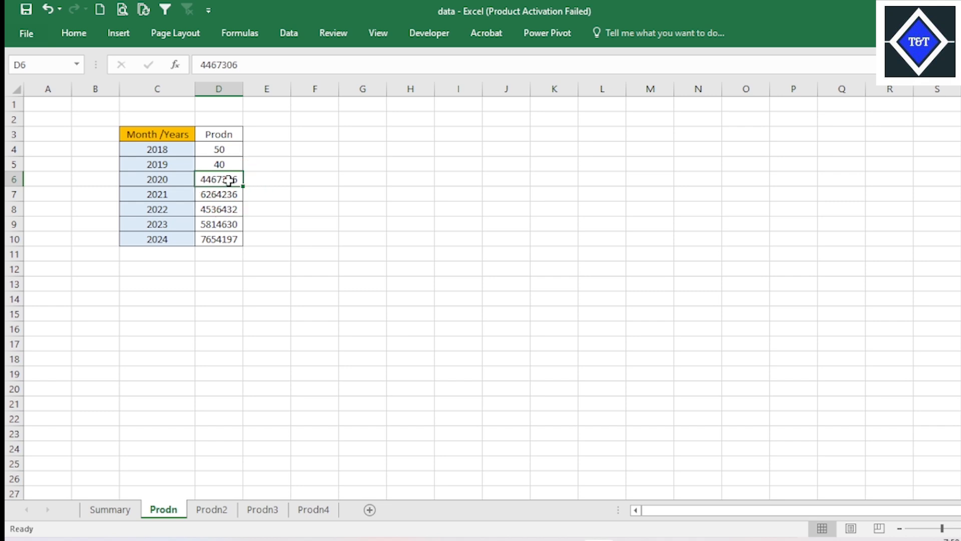
- Replace the 2020 to 2024 production figures in D6:D10 of the Prodn sheet with 30, 20, 10, 5 and 3
type("30")
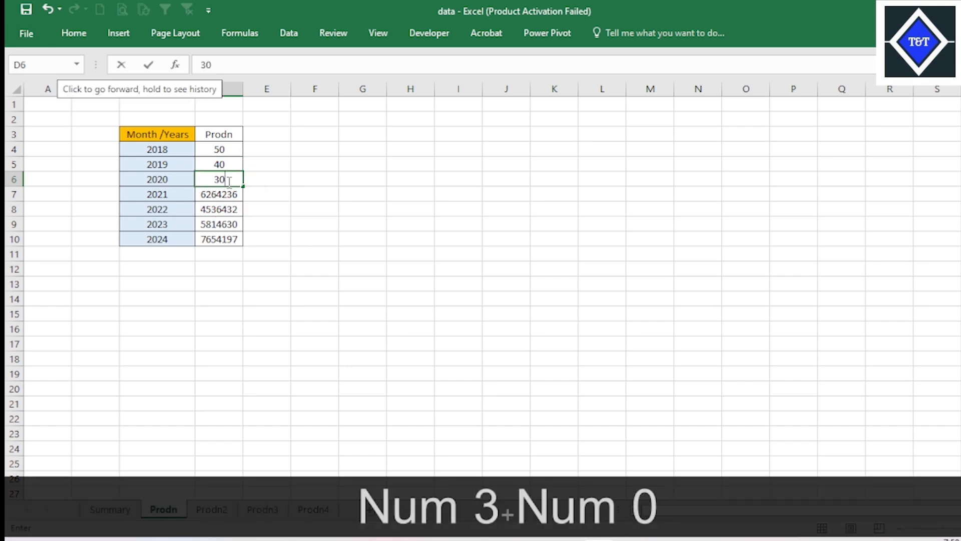
key("Down")
type("20")
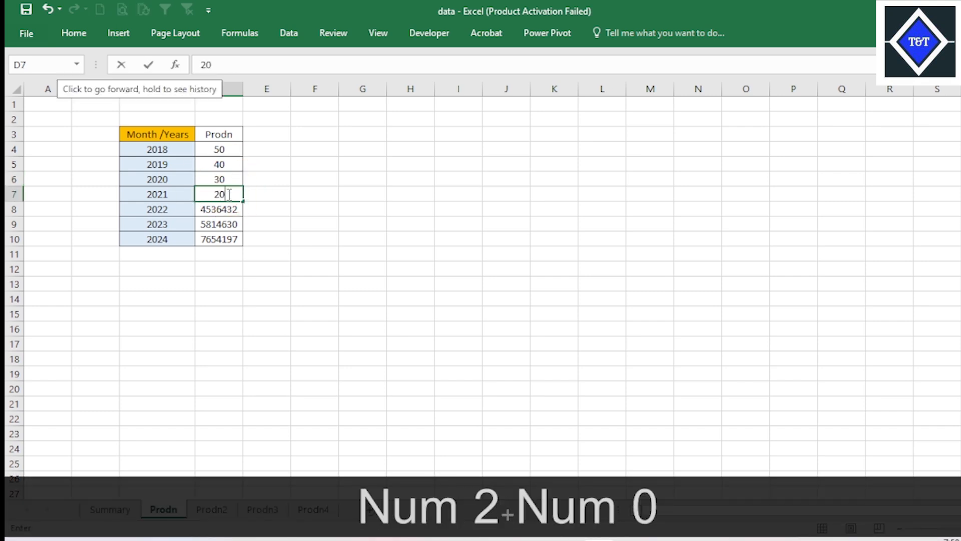
key("Down")
type("10")
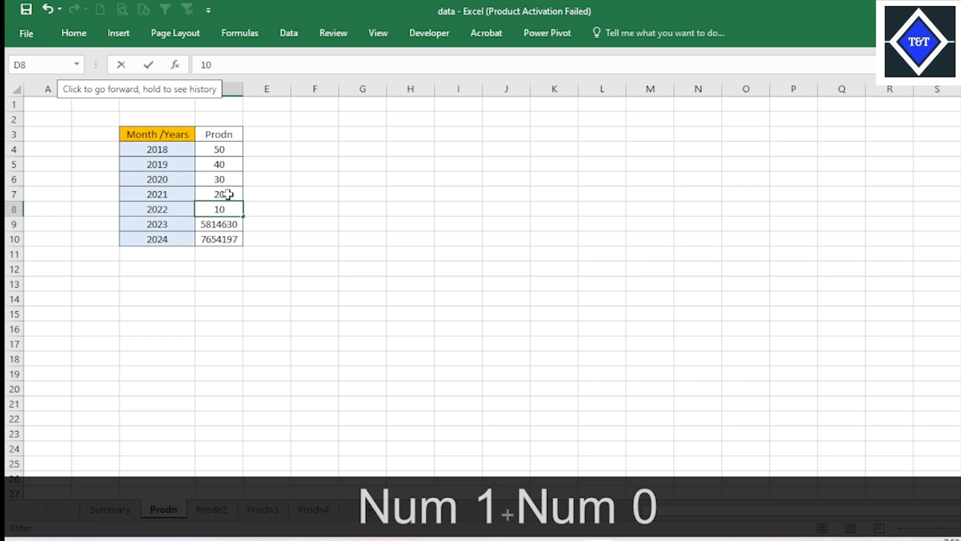
key("Down")
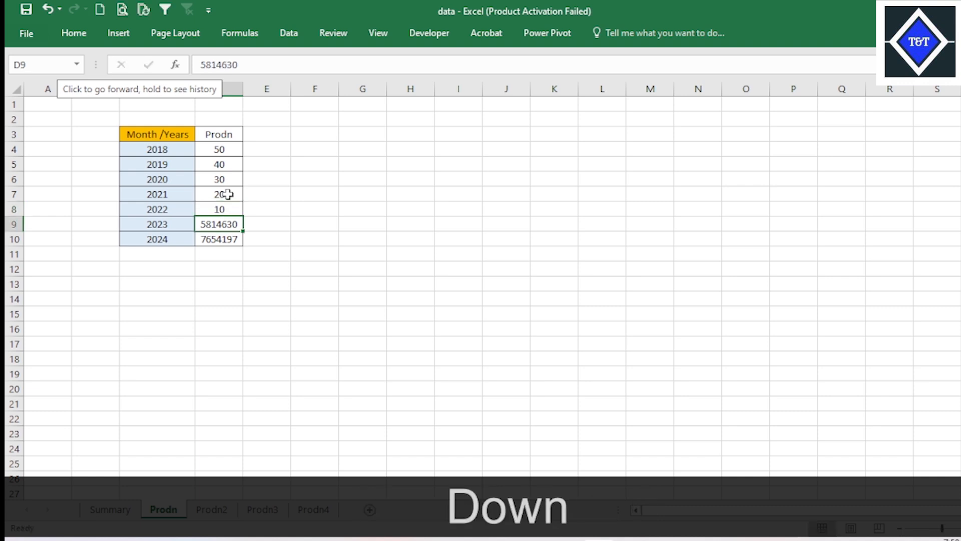
type("5")
key("Down")
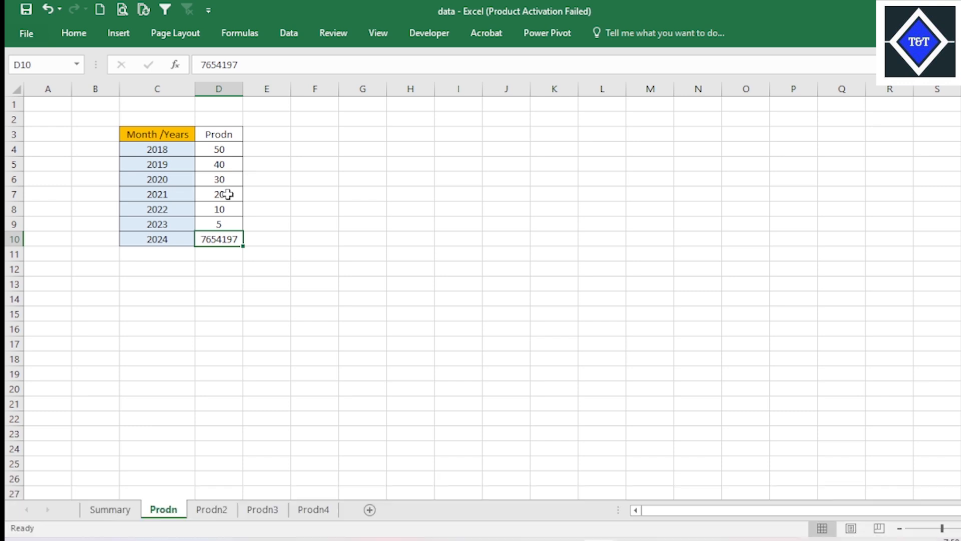
type("3")
left_click(228, 194)
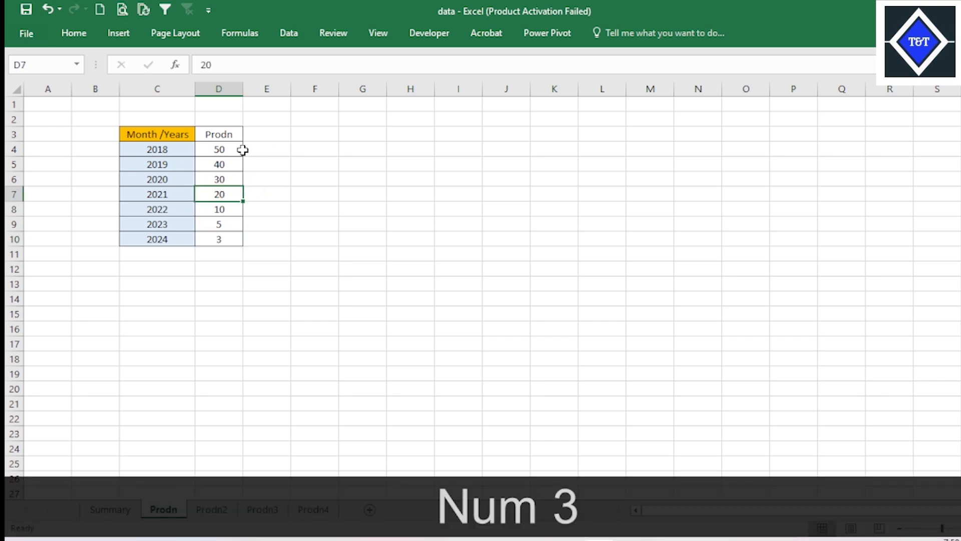
left_click_drag(233, 149, 228, 239)
key("ctrl+x")
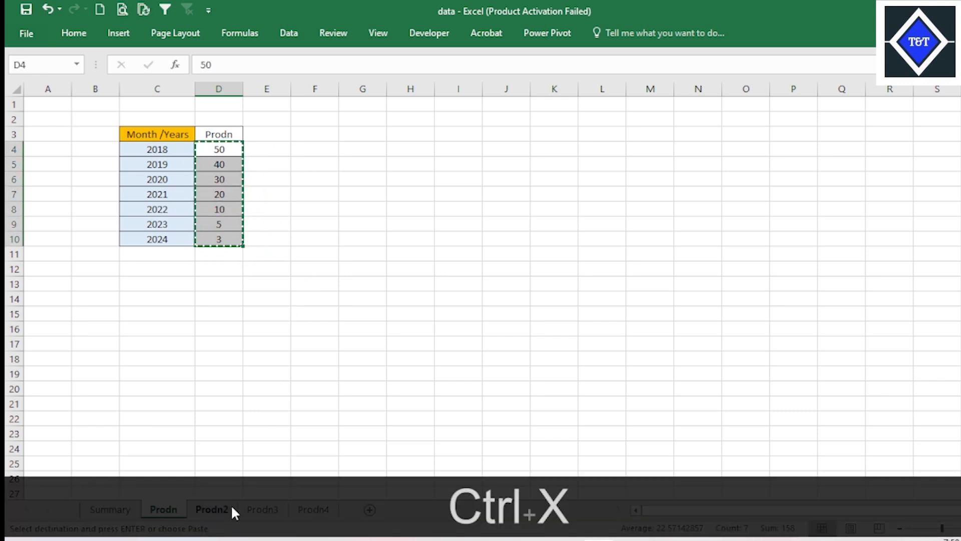
key("ctrl")
key("Escape")
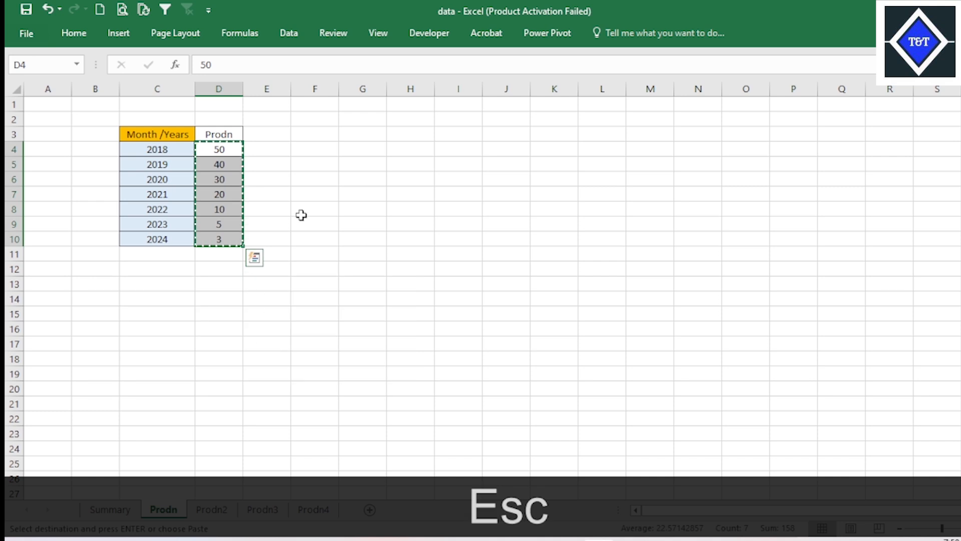
left_click(302, 212)
- Copy the production figures in D4:D10 of the Prodn sheet to the same cells on Prodn2
left_click_drag(219, 149, 227, 238)
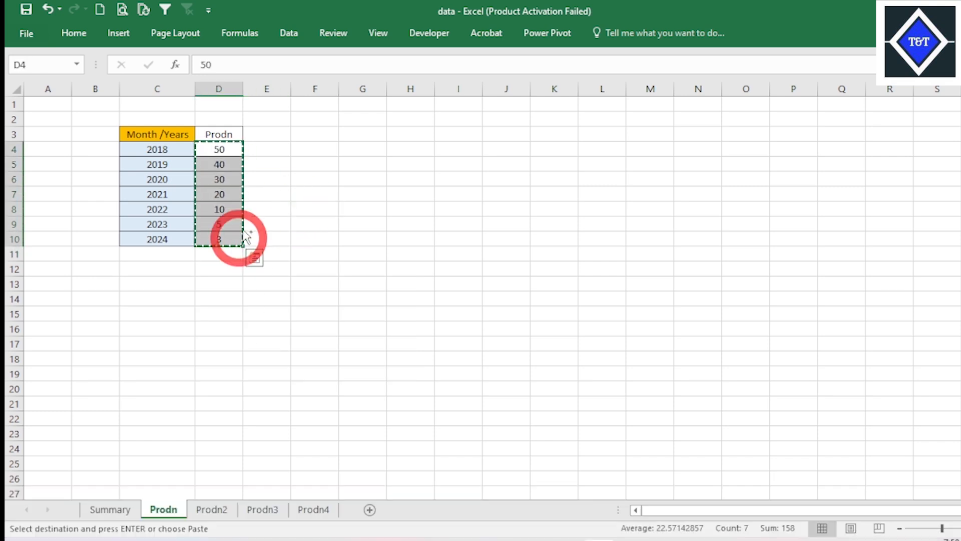
key("ctrl+c")
left_click(210, 509)
left_click(228, 149)
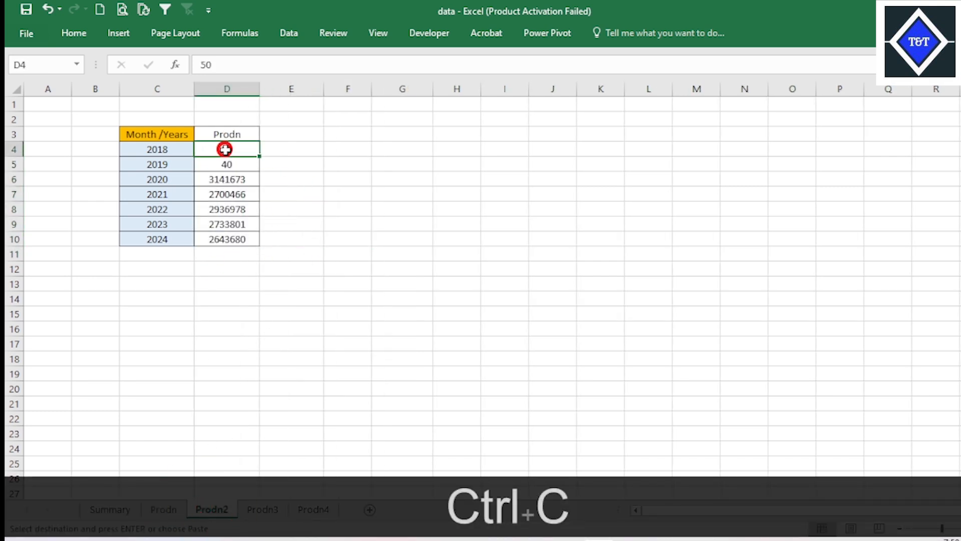
key("ctrl+v")
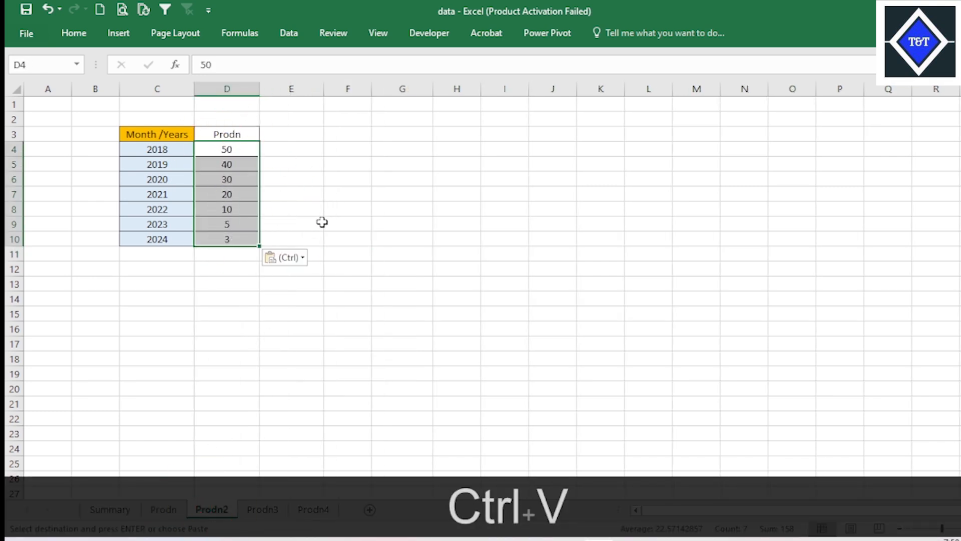
- Paste the copied production figures into D4:D10 on Prodn3 and Prodn4, and save the workbook
left_click(270, 508)
left_click(227, 147)
key("ctrl+v")
left_click(306, 515)
left_click(242, 150)
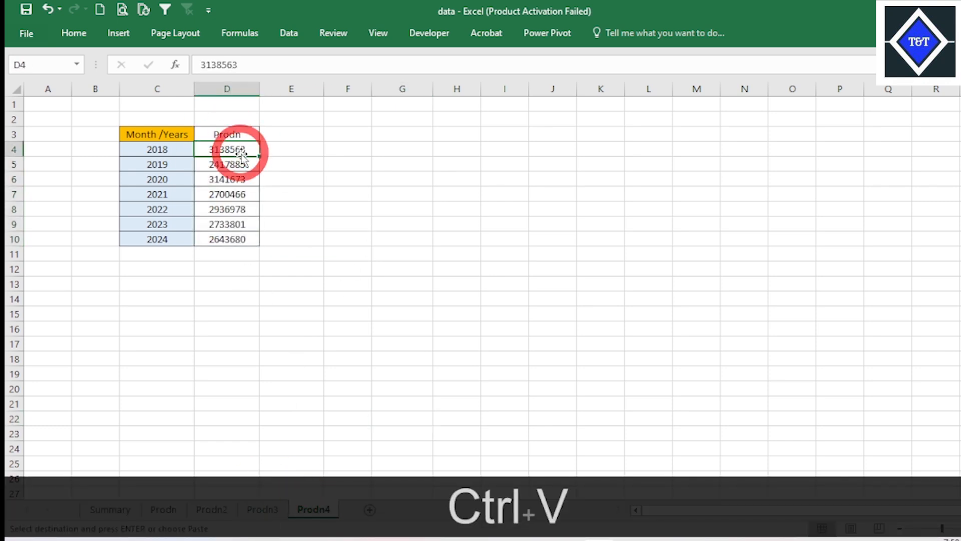
key("ctrl+v")
left_click(323, 210)
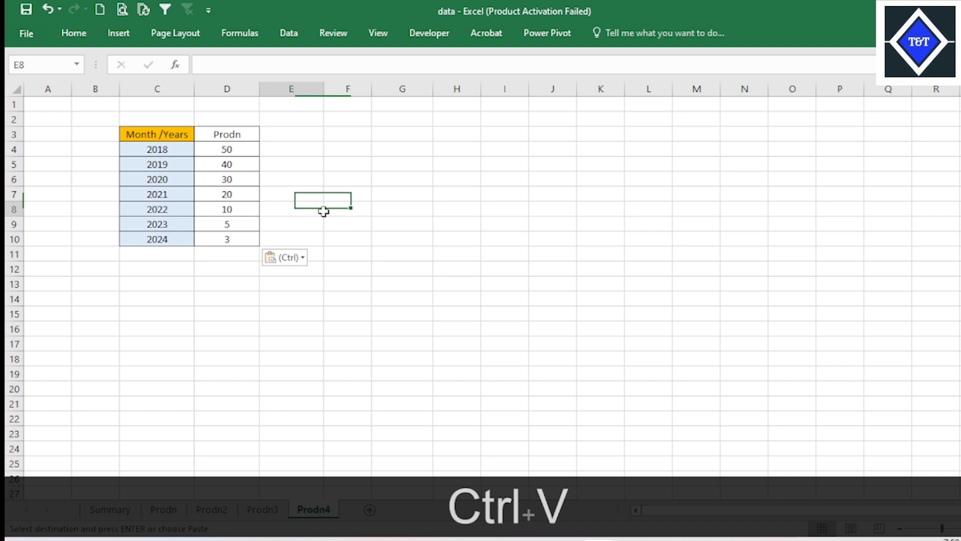
left_click(25, 11)
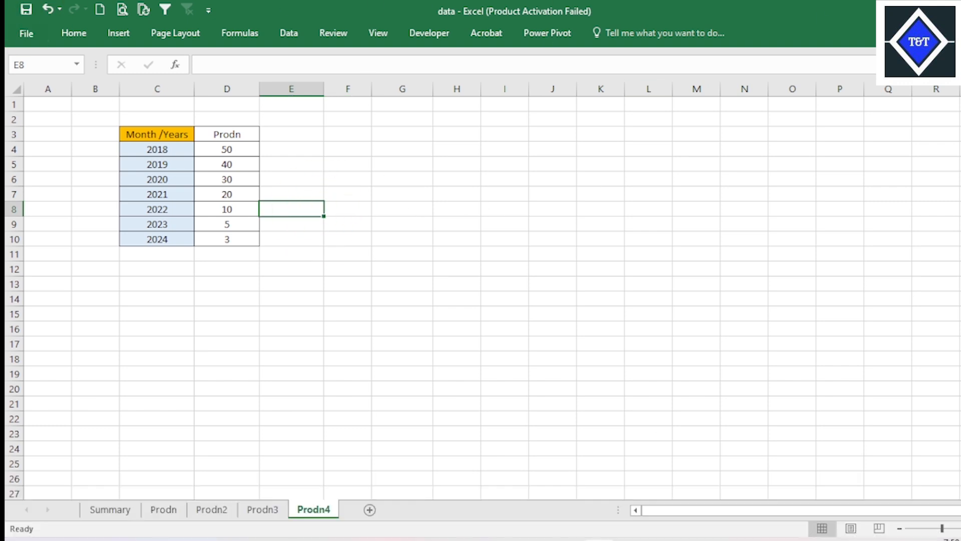
- Start a SUMIF formula in D4 of the Summary sheet with Prodn!C4:C10 as the range
left_click(110, 509)
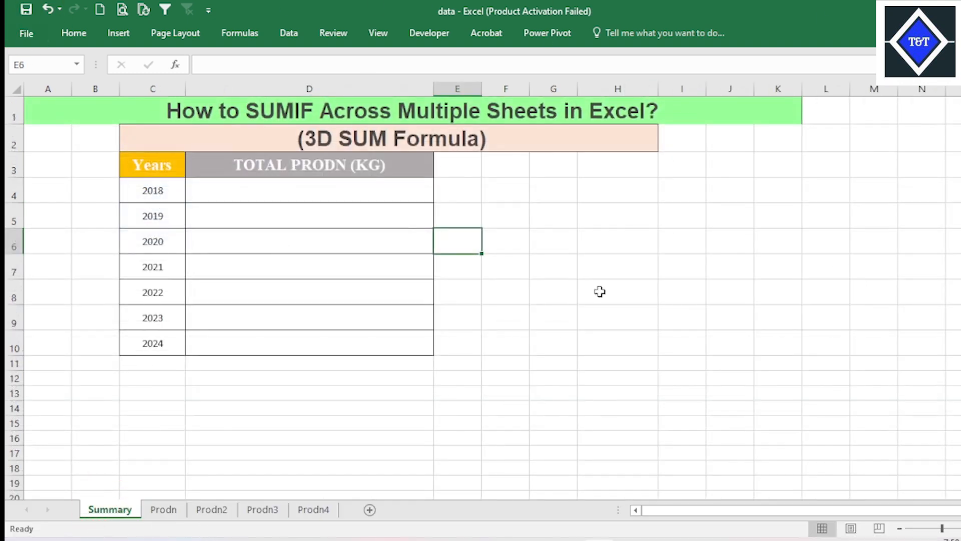
left_click(350, 186)
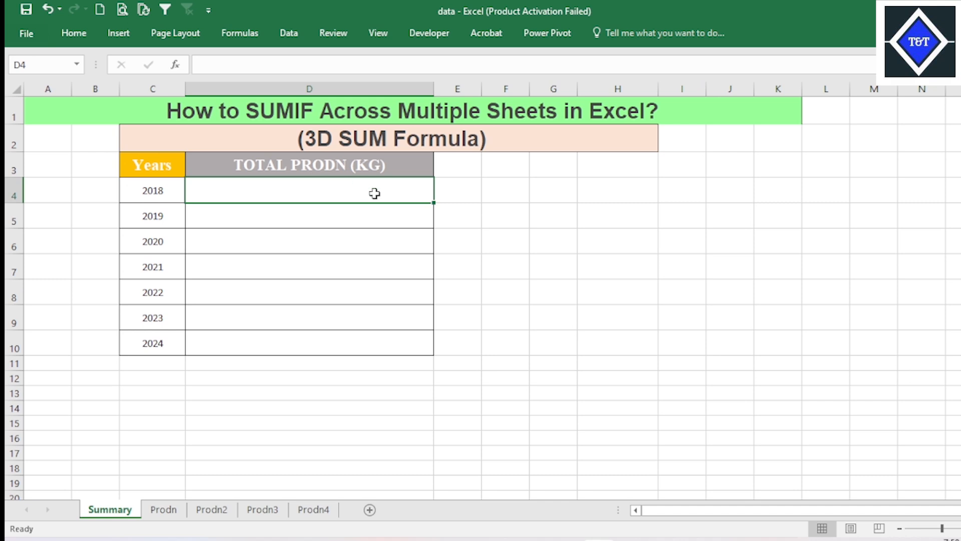
left_click(520, 197)
left_click(388, 188)
type("=sum")
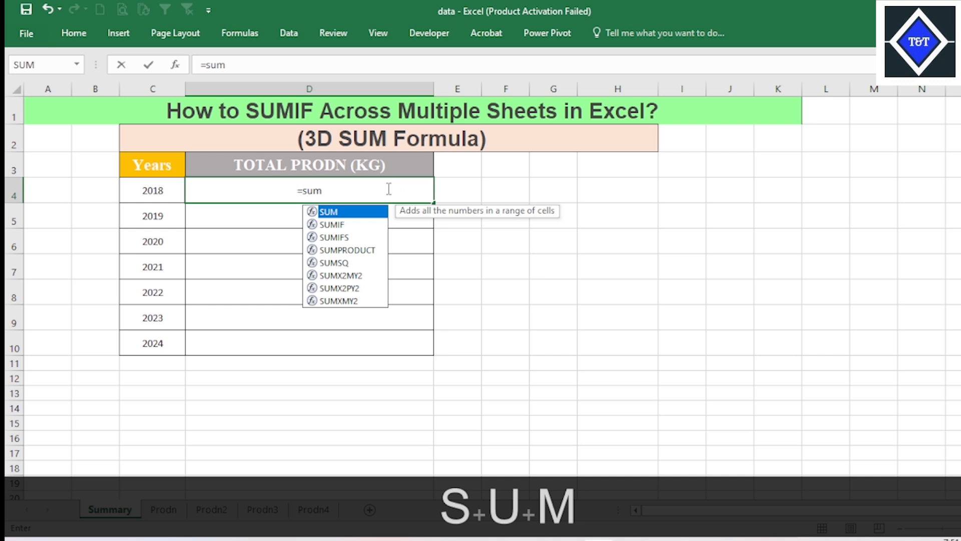
key("Down")
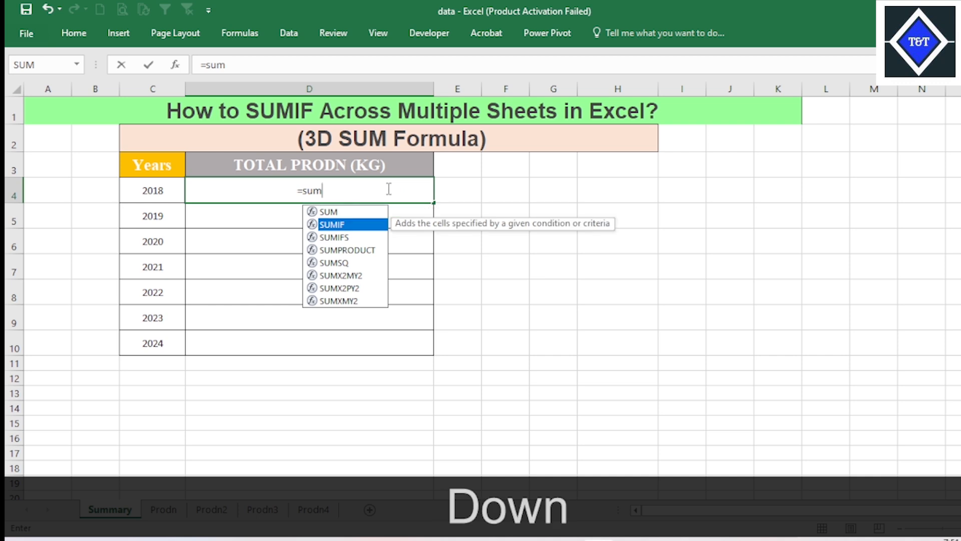
key("Tab")
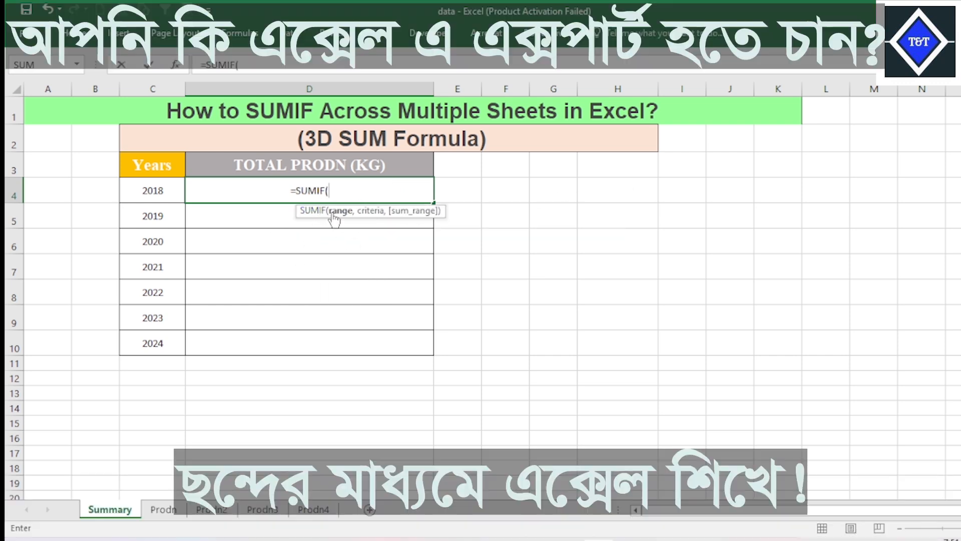
left_click(163, 509)
left_click_drag(178, 149, 177, 235)
type(",")
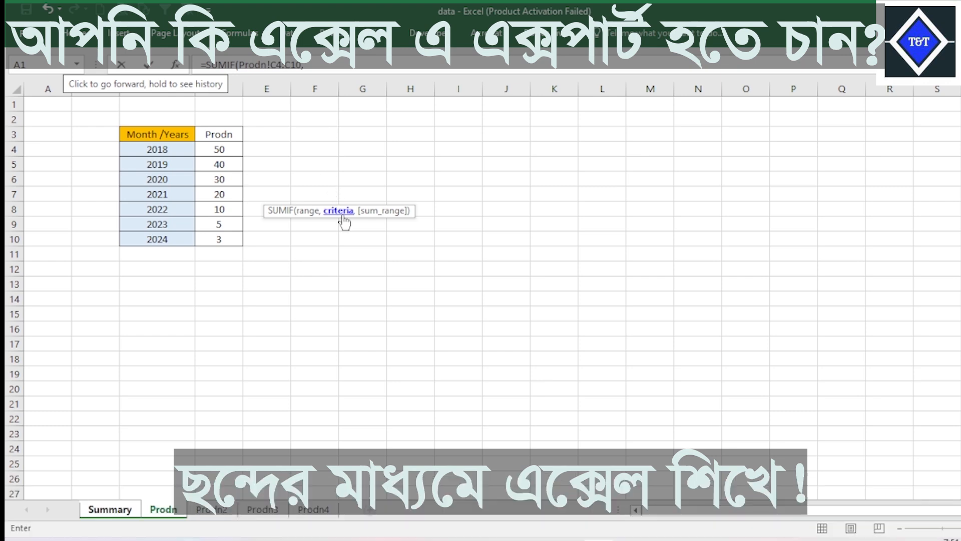
- Complete the first SUMIF with Summary!C4 as the criterion and Prodn!D4:D10 as the sum range
left_click(125, 513)
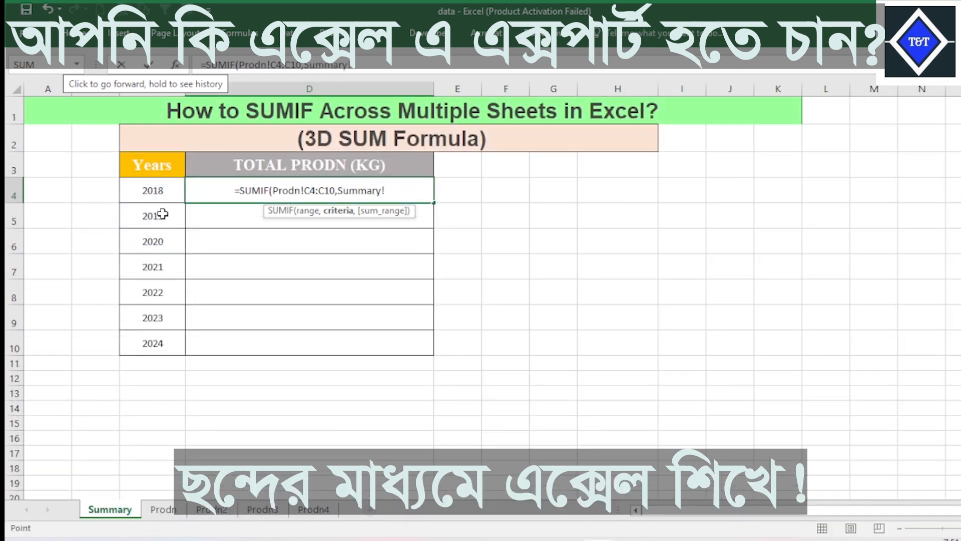
left_click(162, 191)
type(",")
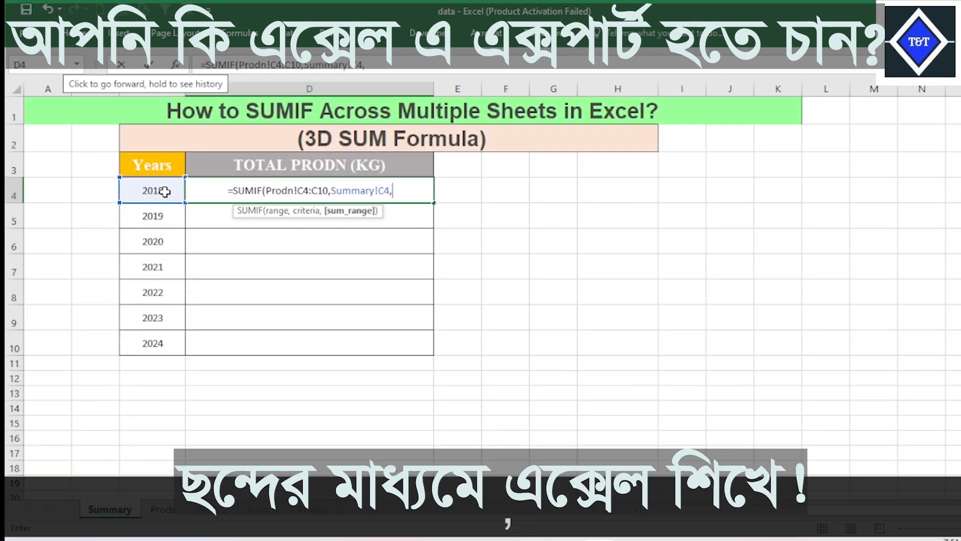
left_click(170, 509)
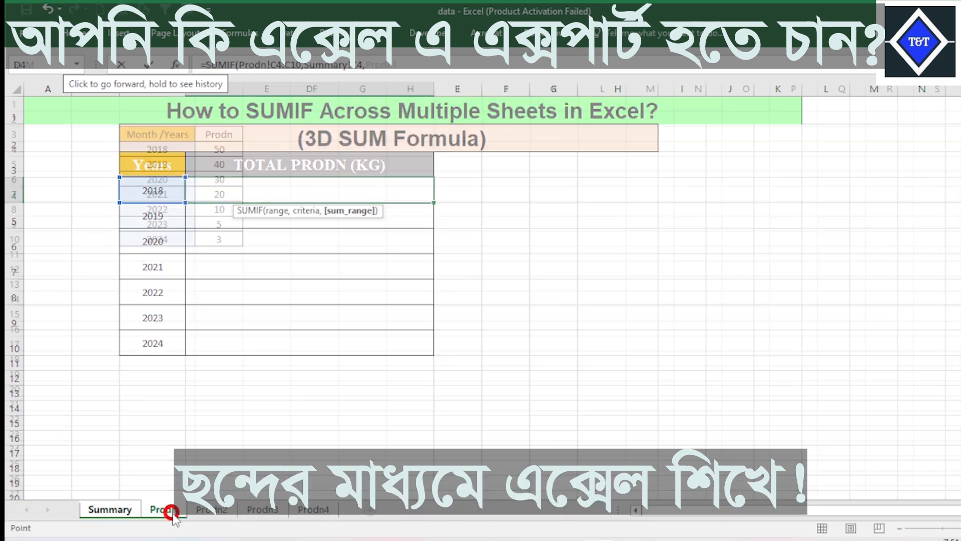
left_click_drag(225, 150, 223, 232)
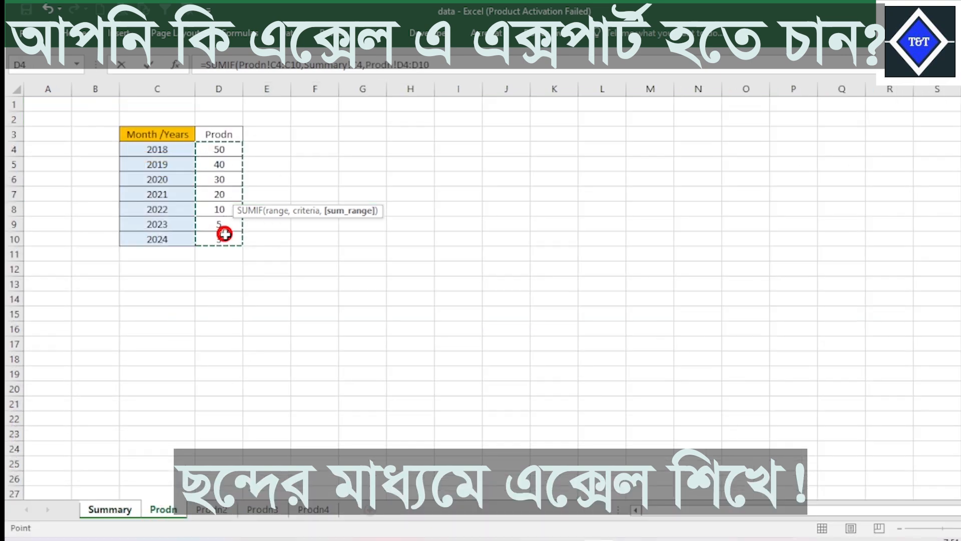
type(")")
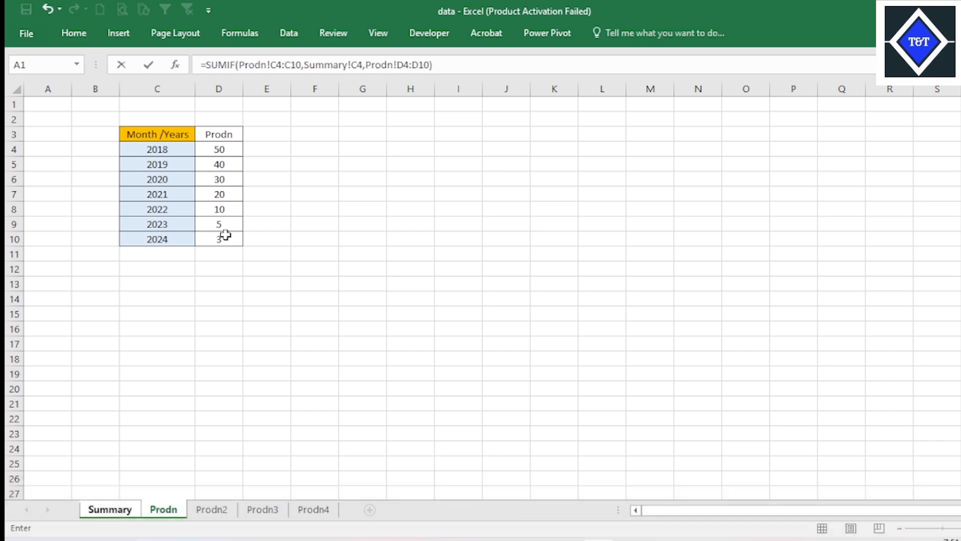
type("+sum")
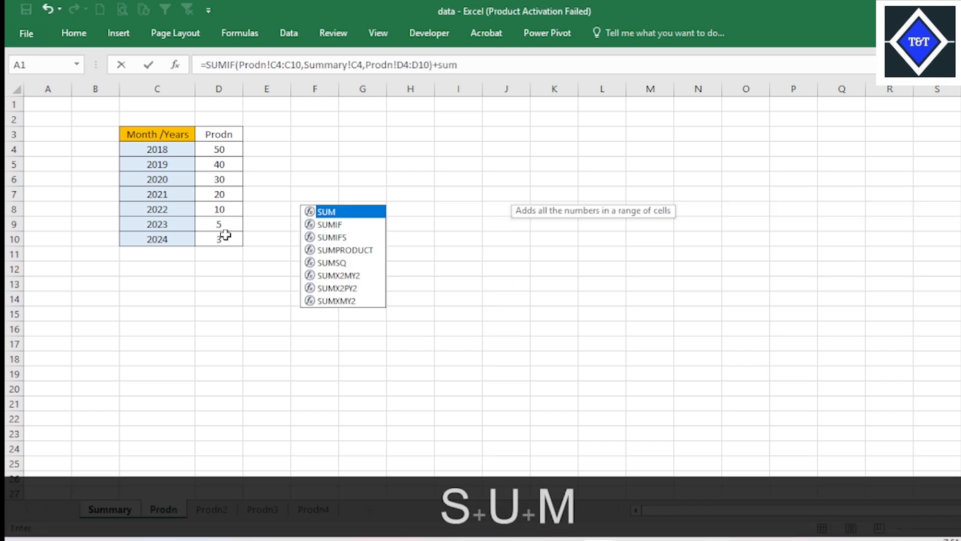
- Add a second SUMIF to the formula with Prodn2!C4:C10 as its range
key("Down")
key("Tab")
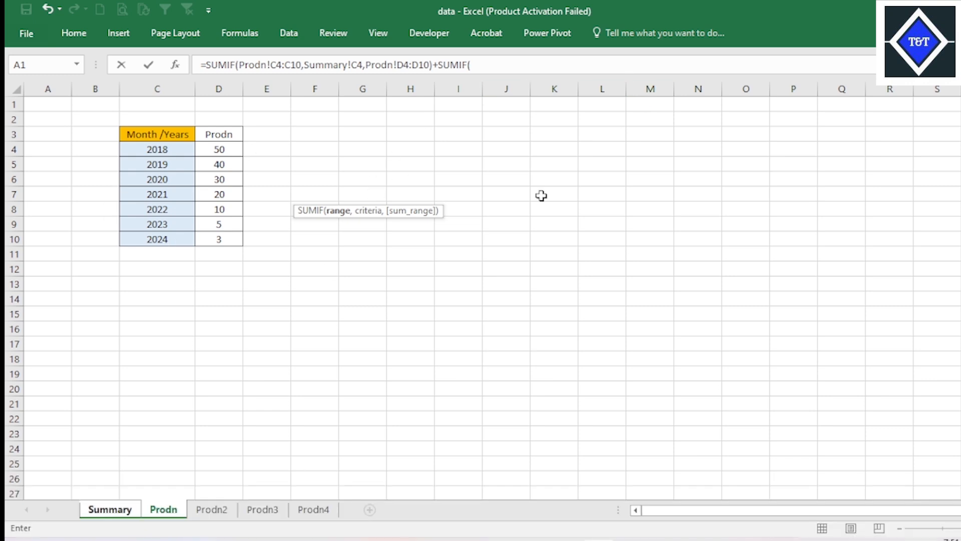
left_click(219, 514)
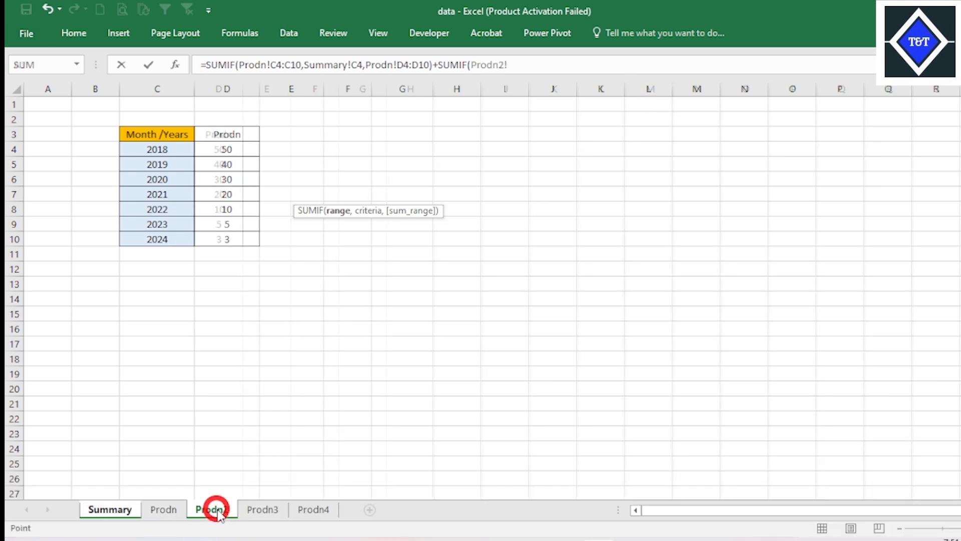
left_click_drag(181, 150, 181, 237)
type(",")
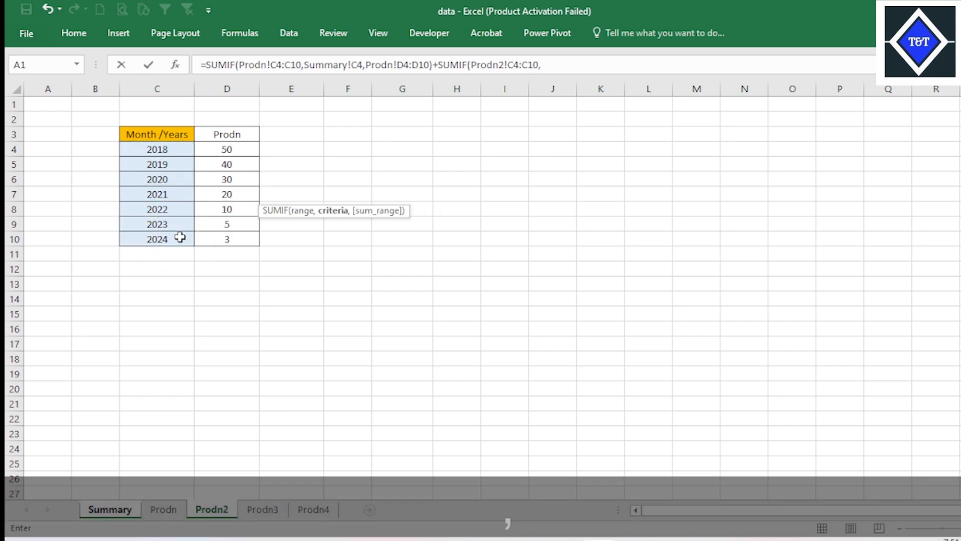
- Complete the second SUMIF with Summary!C4 as the criterion and Prodn2!D4:D10 as the sum range
left_click(106, 508)
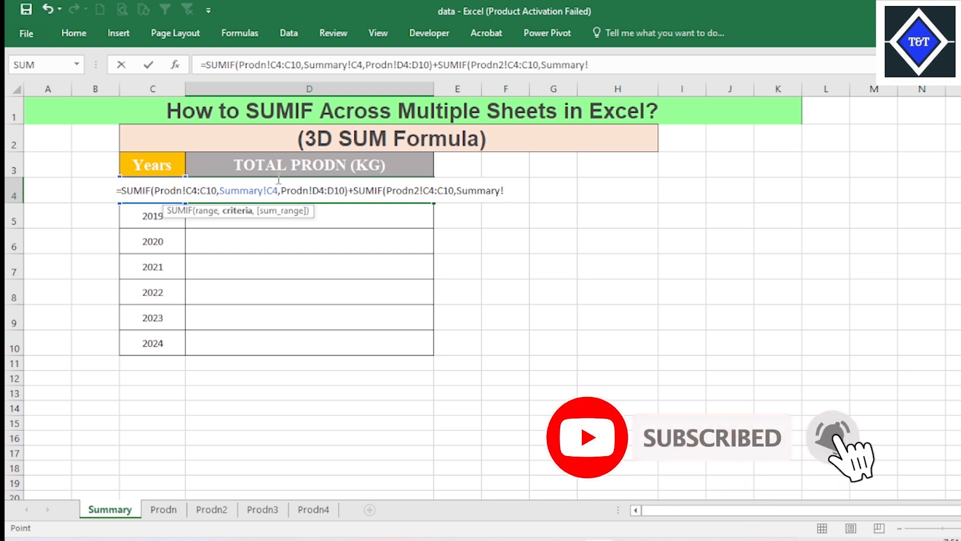
key("Caps_Lock")
type("C")
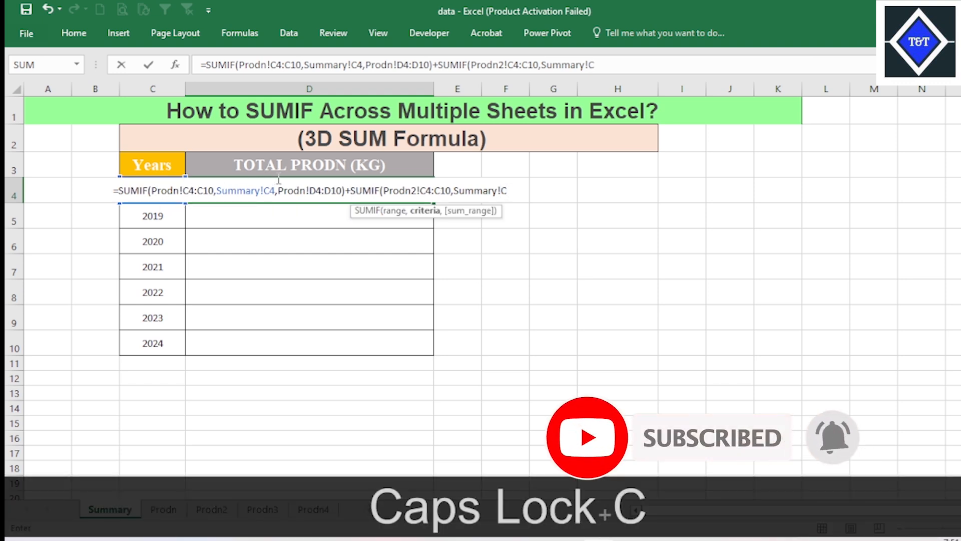
type("4,")
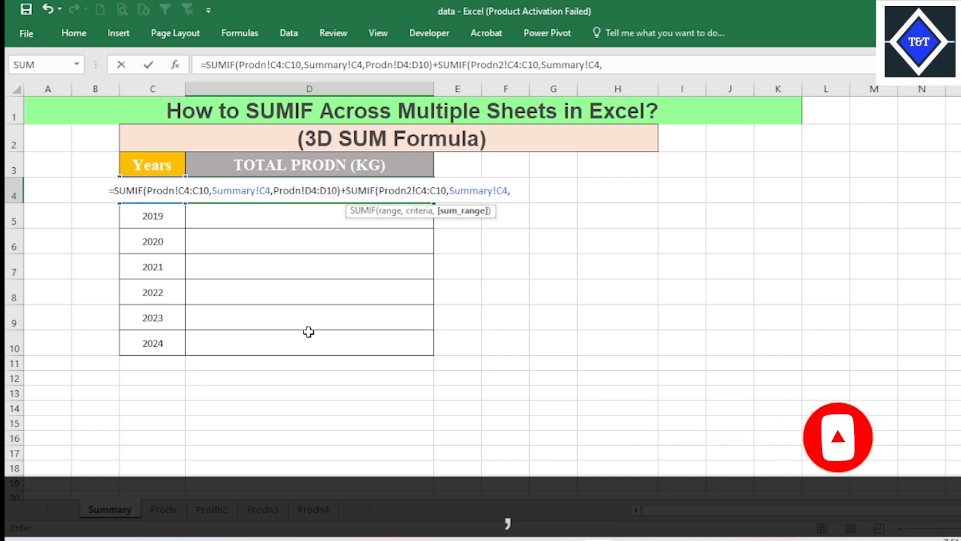
left_click(212, 509)
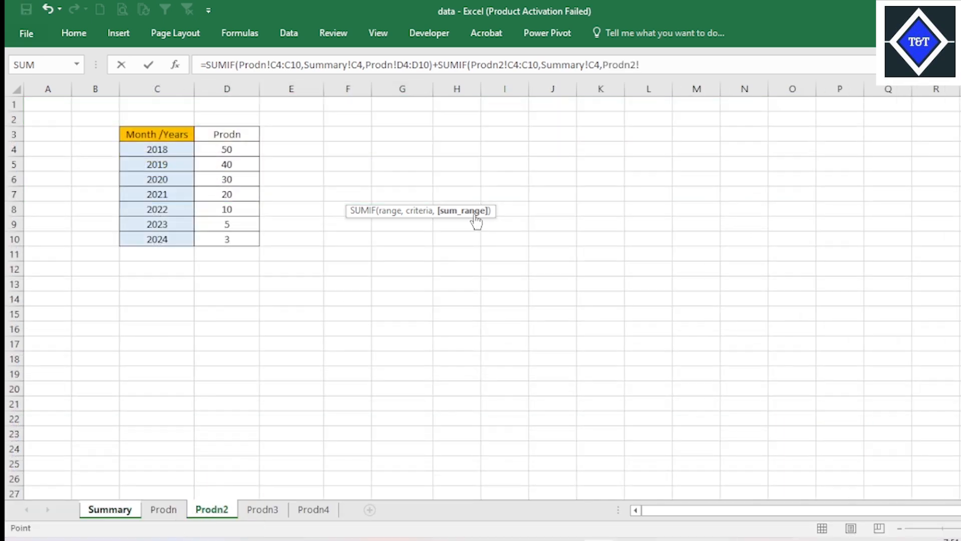
left_click_drag(238, 150, 248, 236)
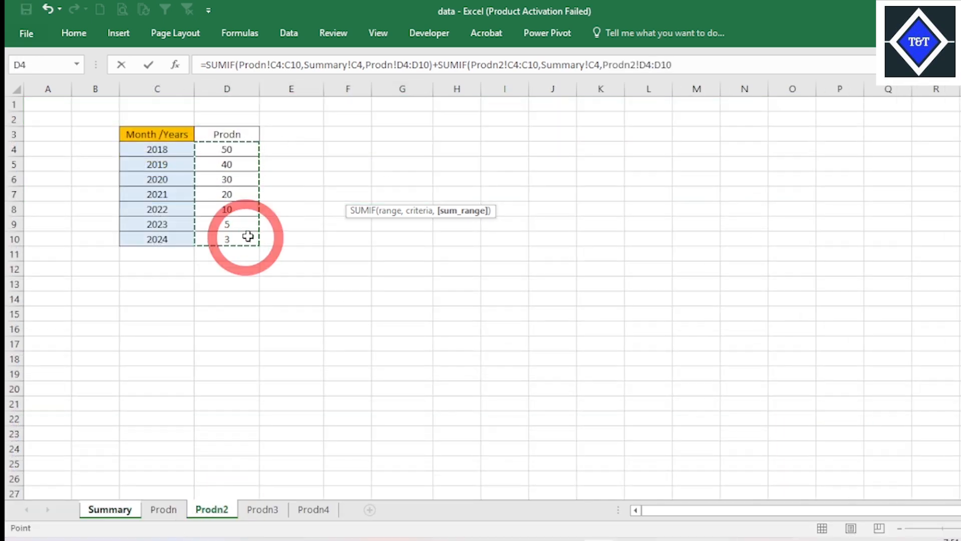
type(")")
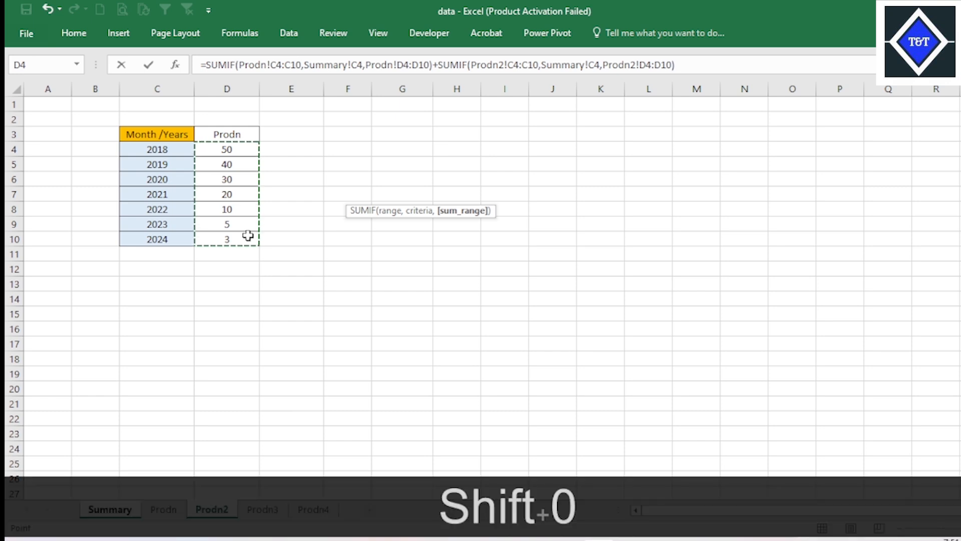
type("+SUM")
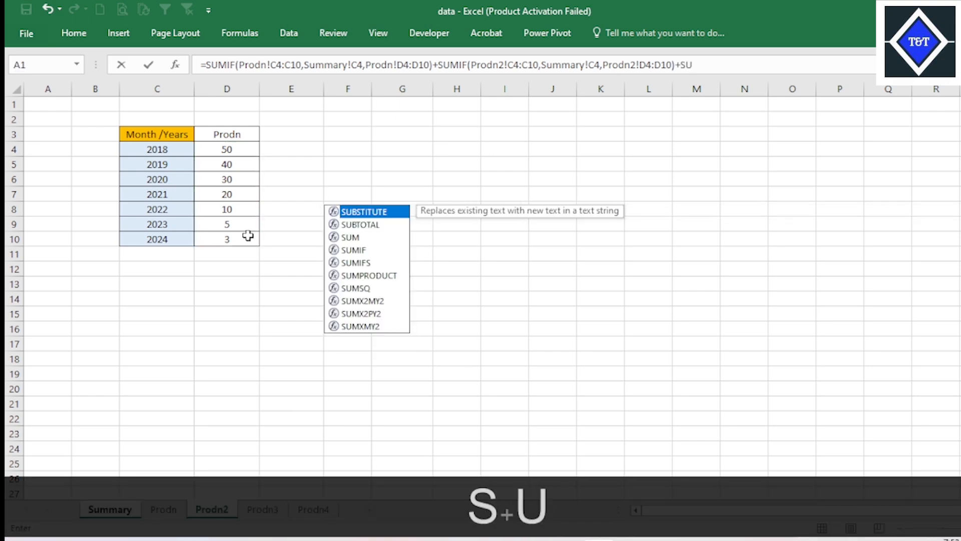
- Add a third SUMIF to the formula with Prodn3!C4:C10 as its range
key("Down")
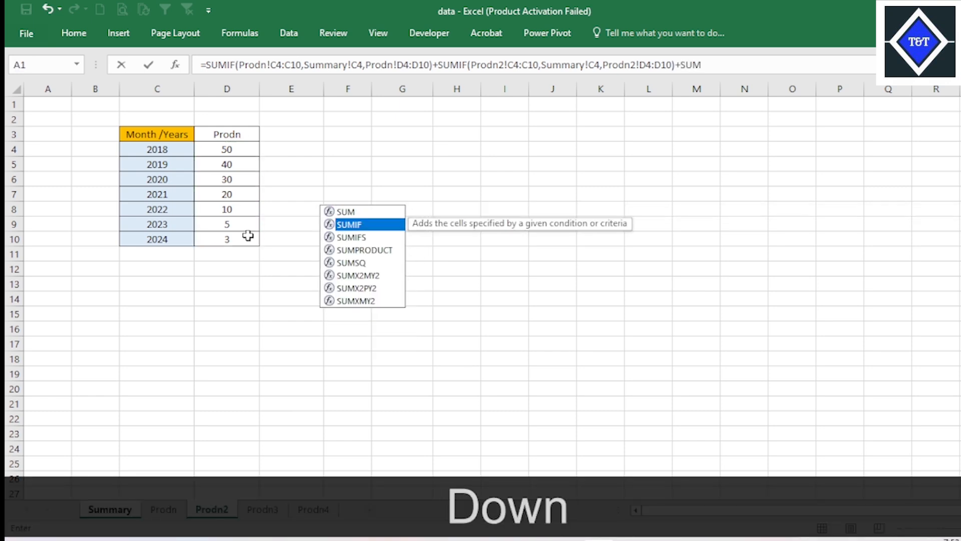
key("Tab")
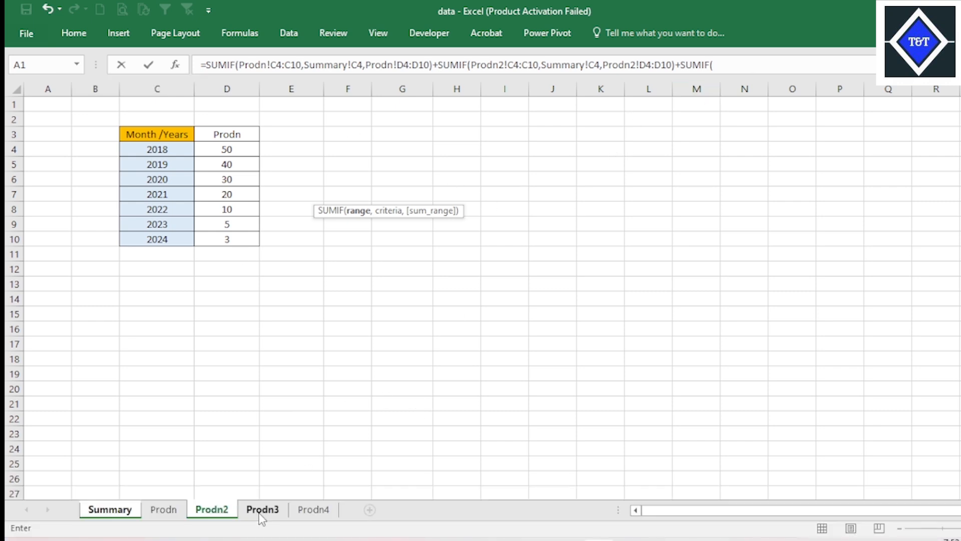
left_click(261, 511)
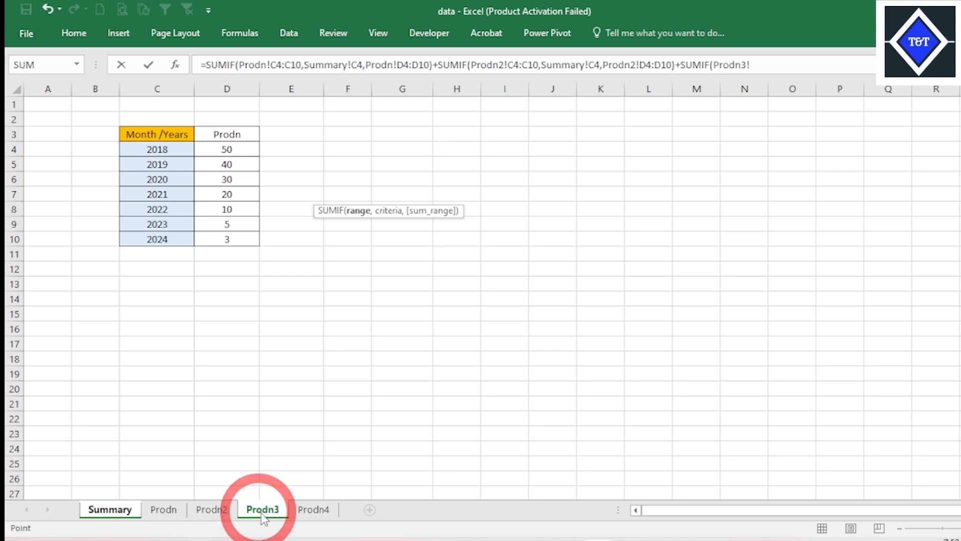
left_click_drag(169, 153, 173, 239)
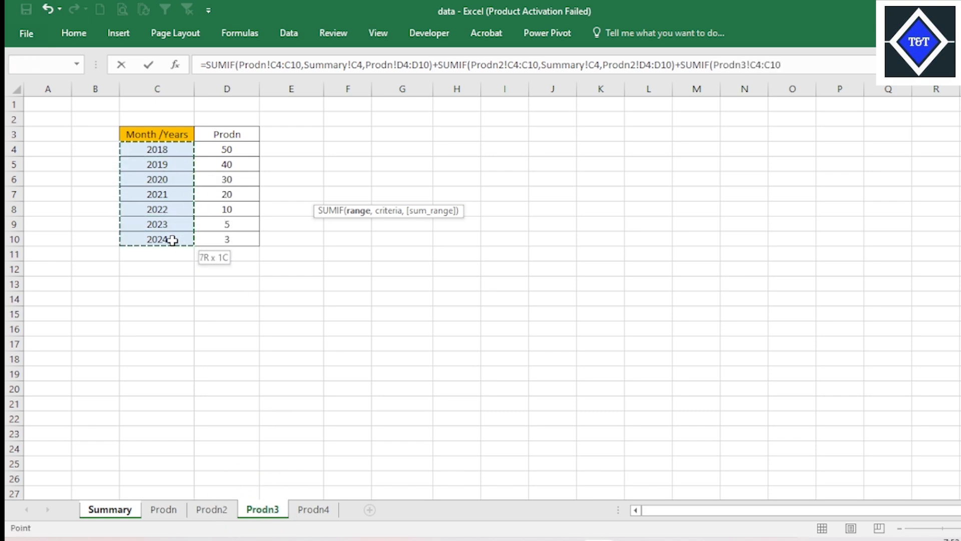
type(",")
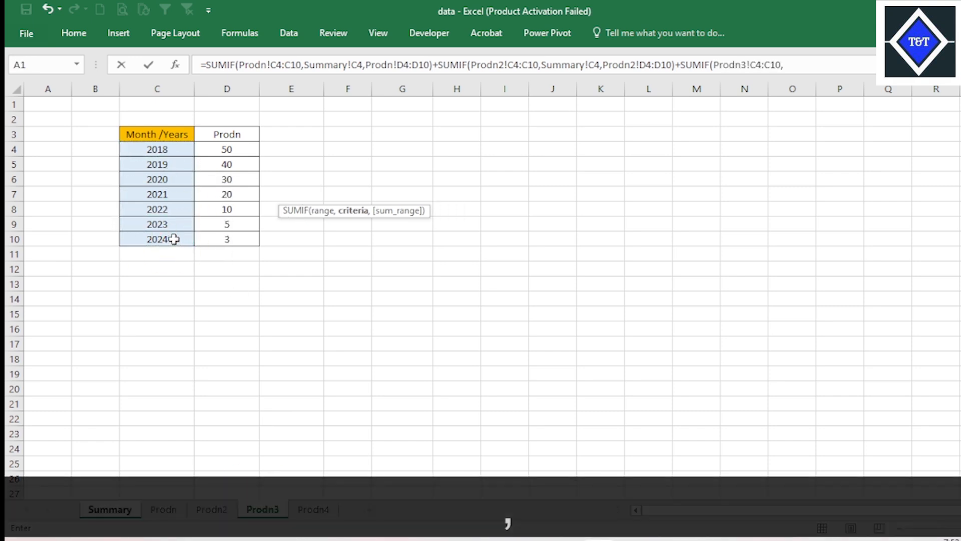
- Complete the third SUMIF with Summary!C4 as the criterion and Prodn3!D4:D10 as the sum range
left_click(116, 512)
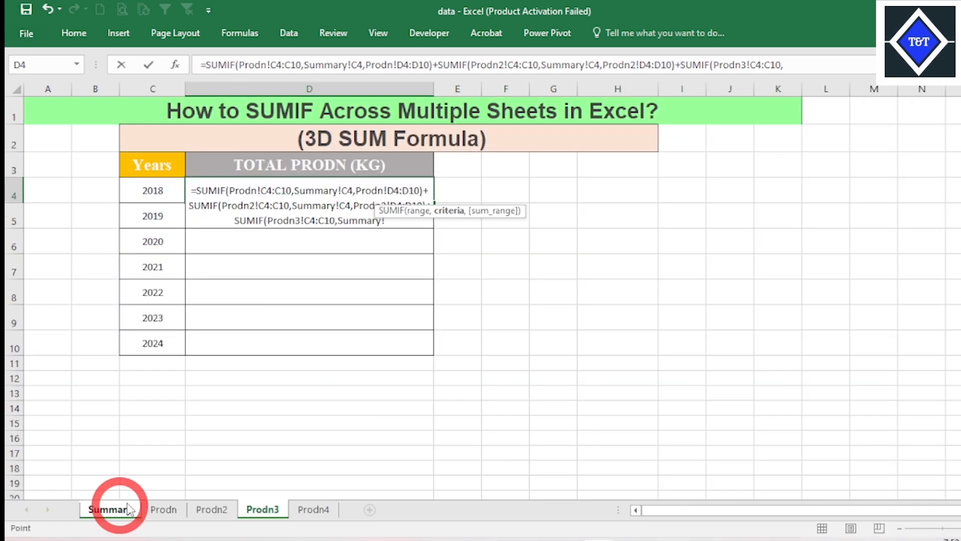
type("C4,")
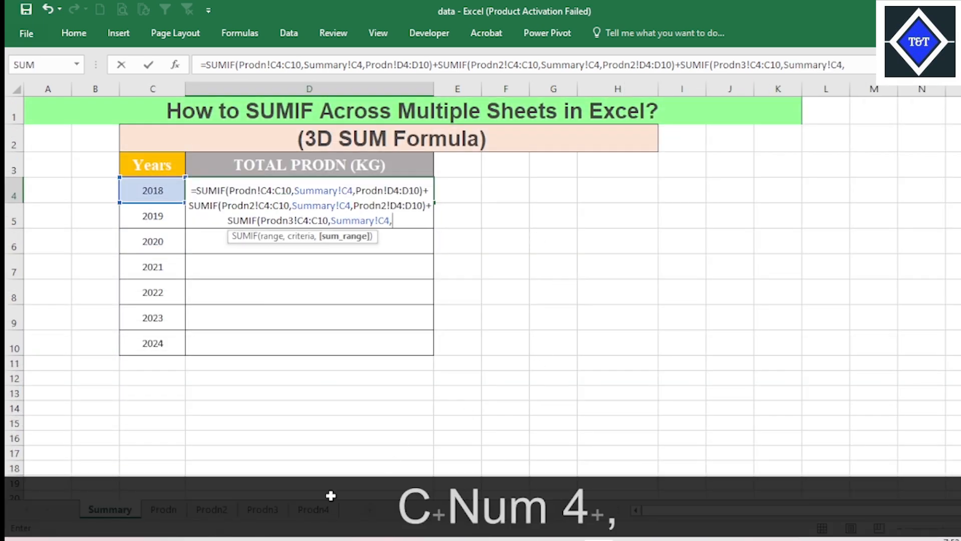
left_click(266, 511)
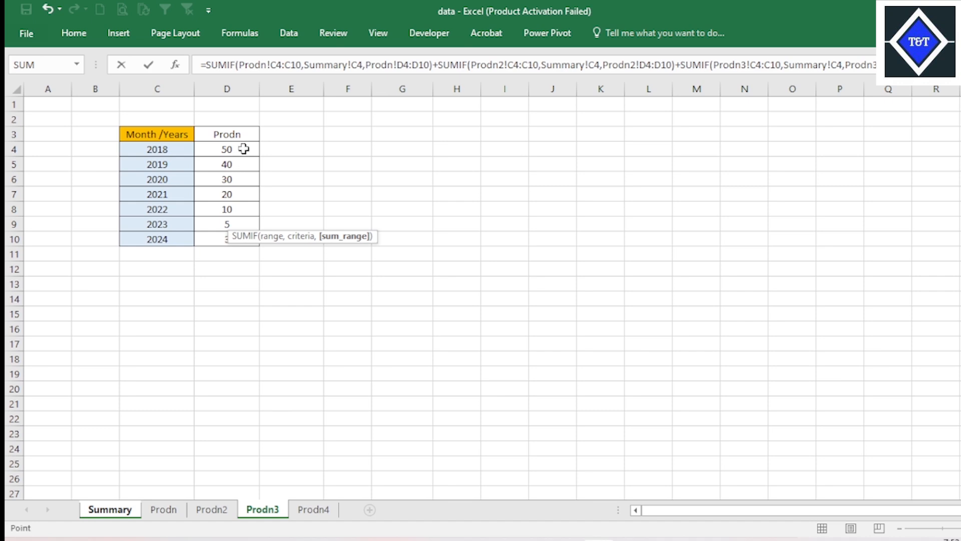
left_click_drag(244, 149, 239, 246)
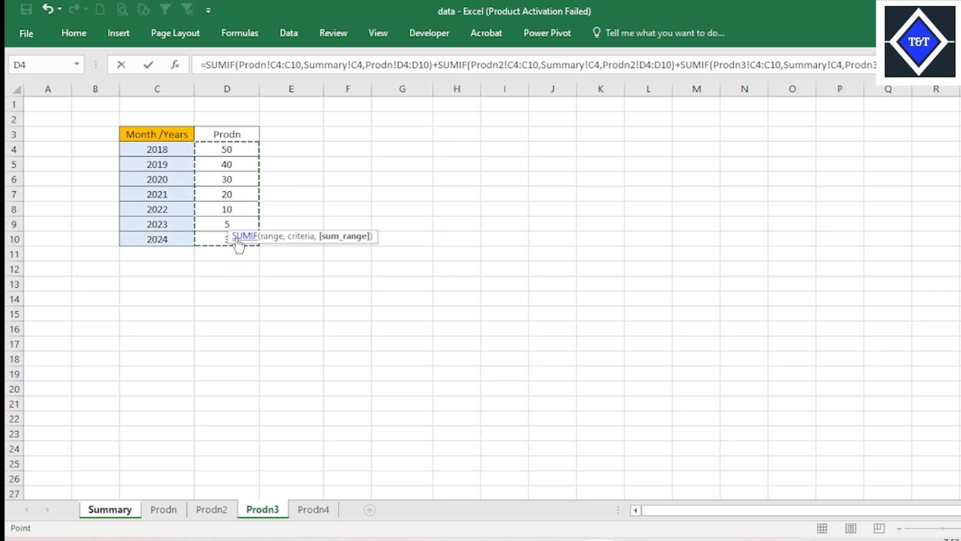
type(")")
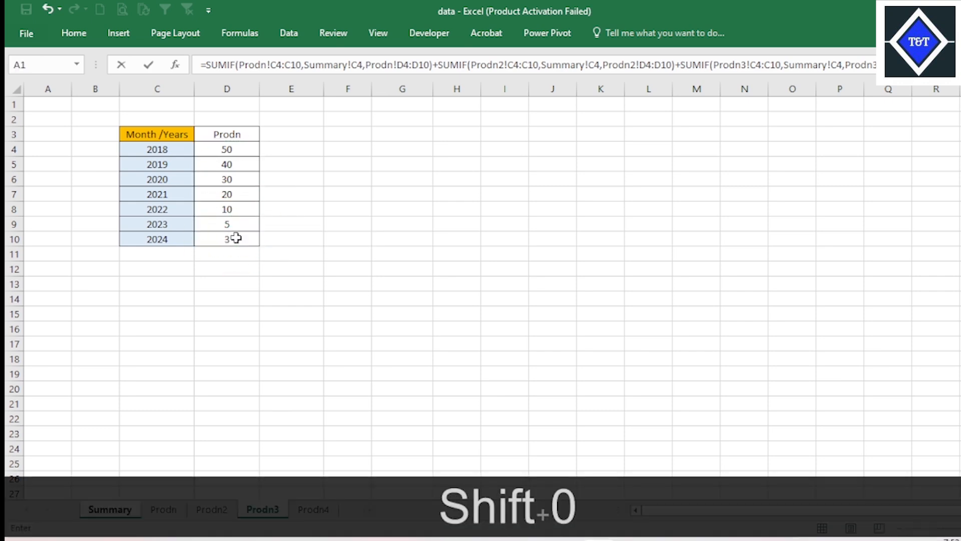
type("+sum")
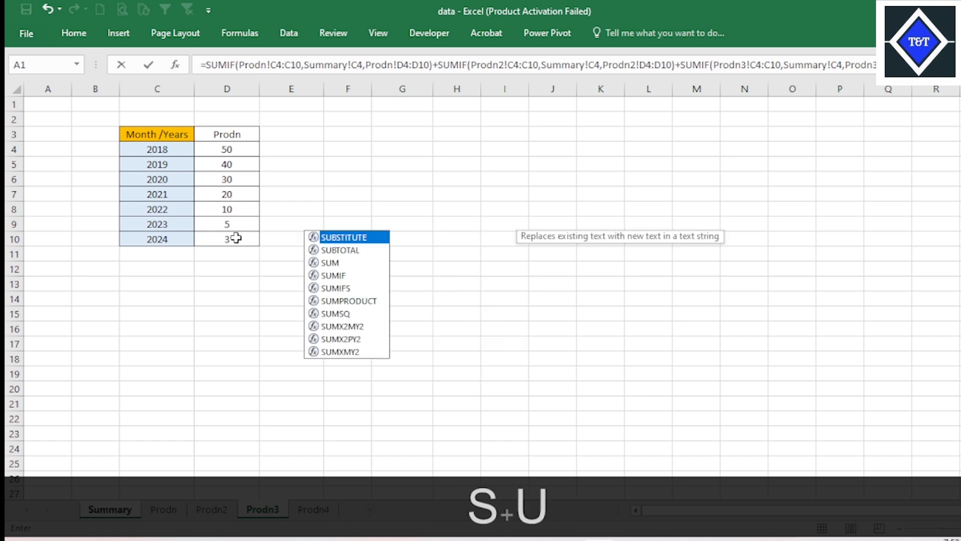
- Add a fourth SUMIF to the formula with Prodn4!C4:C10 as its range
key("Down")
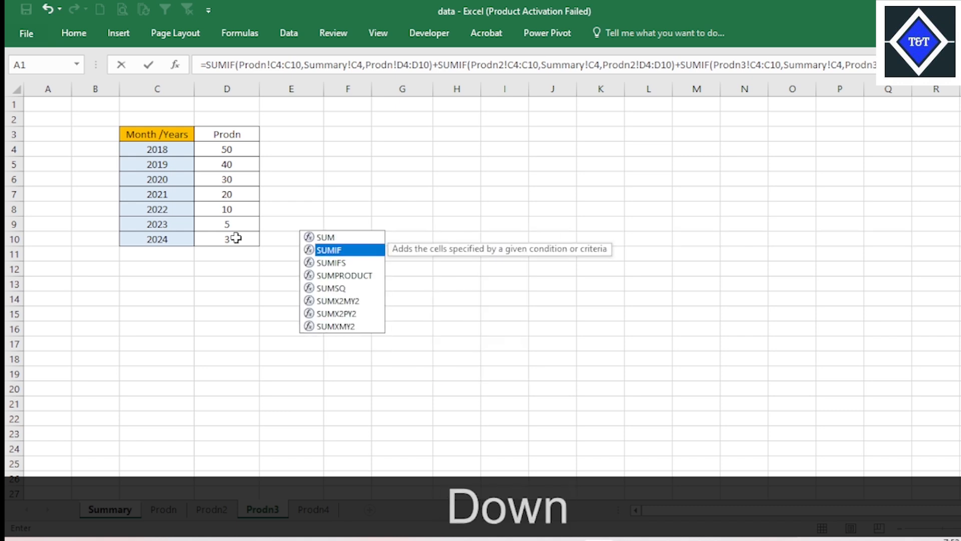
key("Tab")
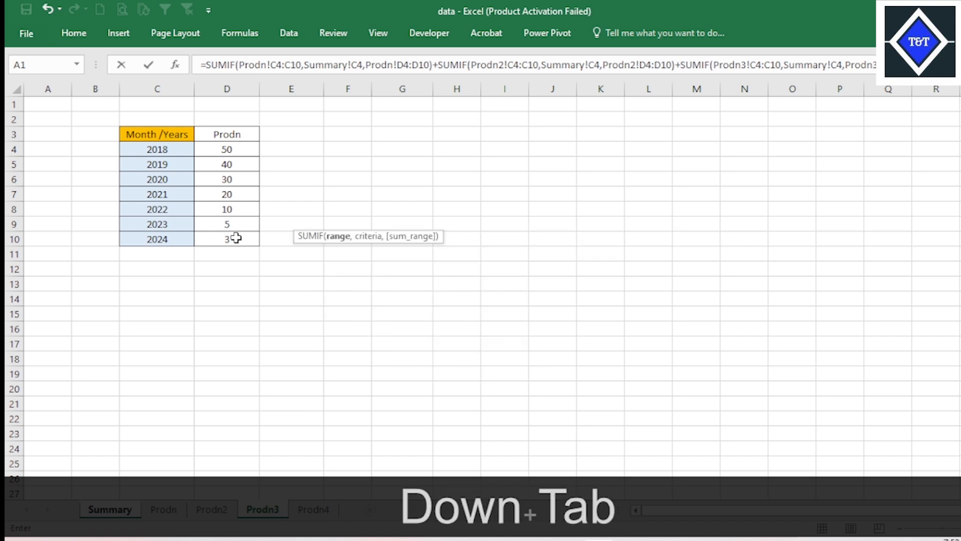
left_click(311, 511)
left_click_drag(166, 149, 176, 239)
type(",")
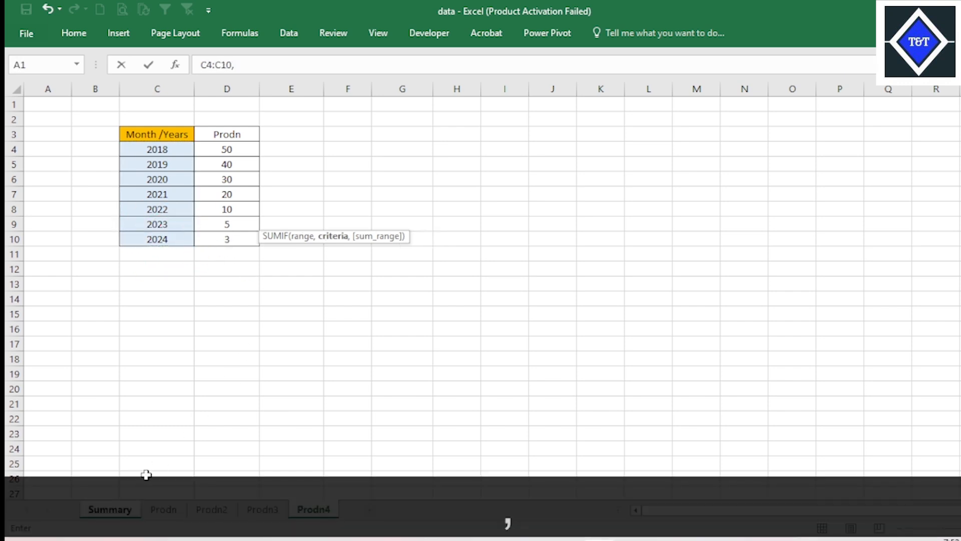
- Complete the fourth SUMIF with Summary!C4 as the criterion and Prodn4!D4:D10 as the sum range, and enter the formula
left_click(111, 509)
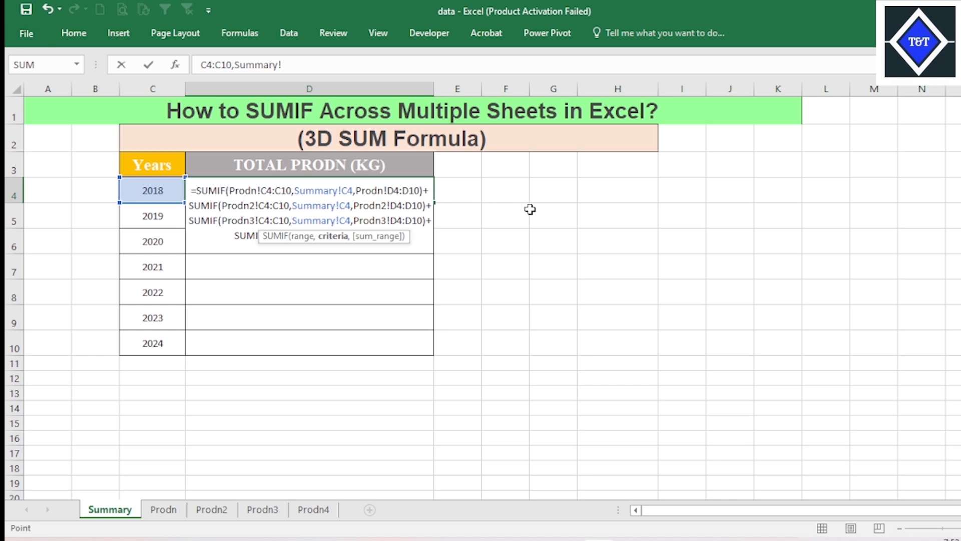
type("C")
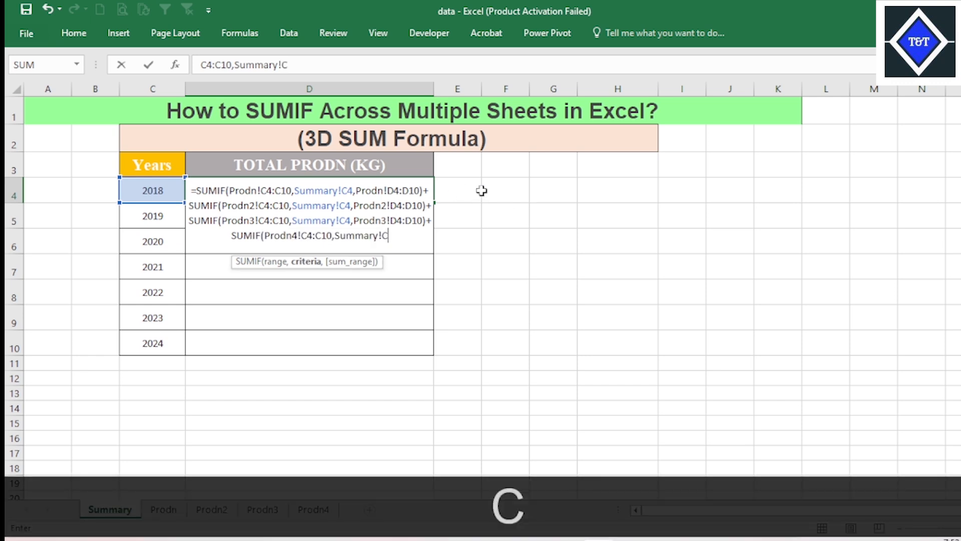
type("4,")
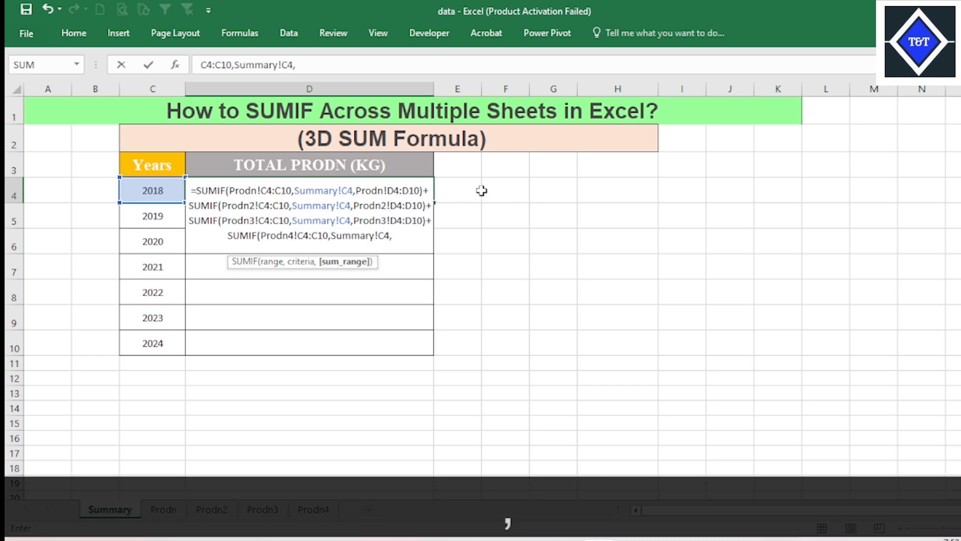
left_click(313, 510)
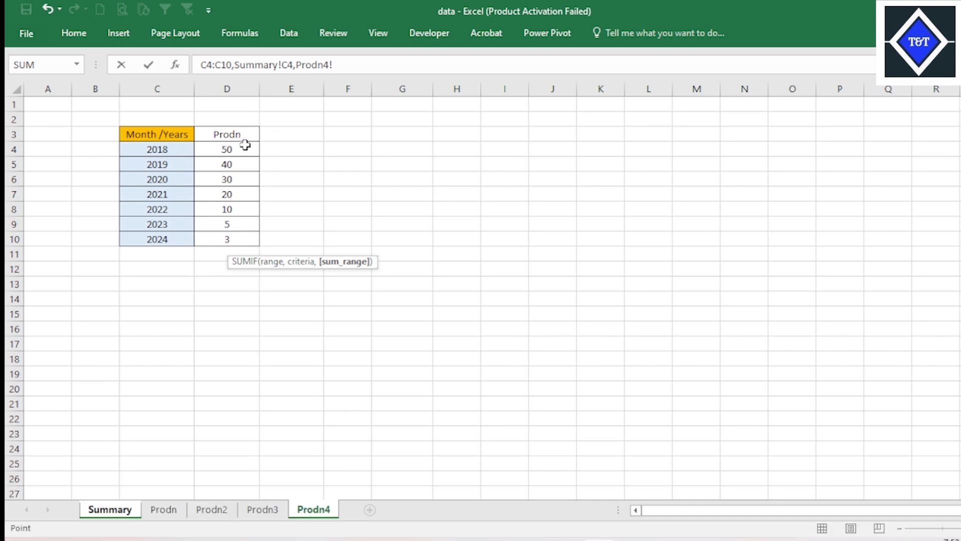
left_click_drag(245, 146, 241, 233)
type(")")
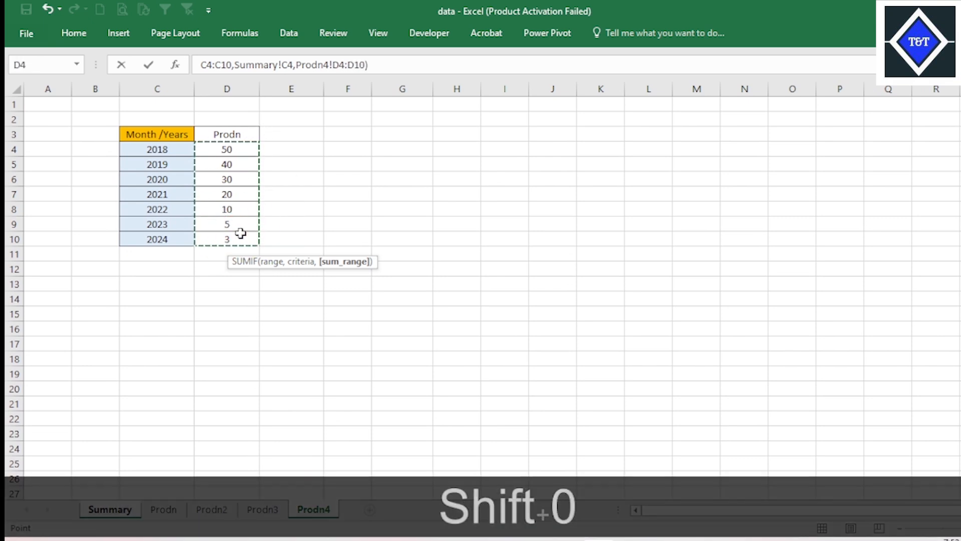
key("Return")
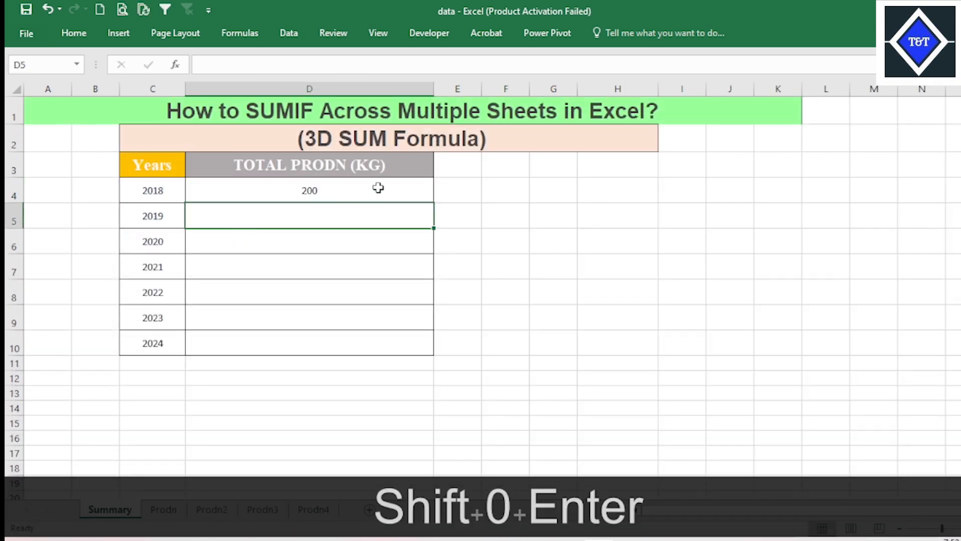
- Check the 2018 total formula in D4 against the 2018 production in D4 of the Prodn, Prodn2, Prodn3 and Prodn4 sheets
left_click(378, 188)
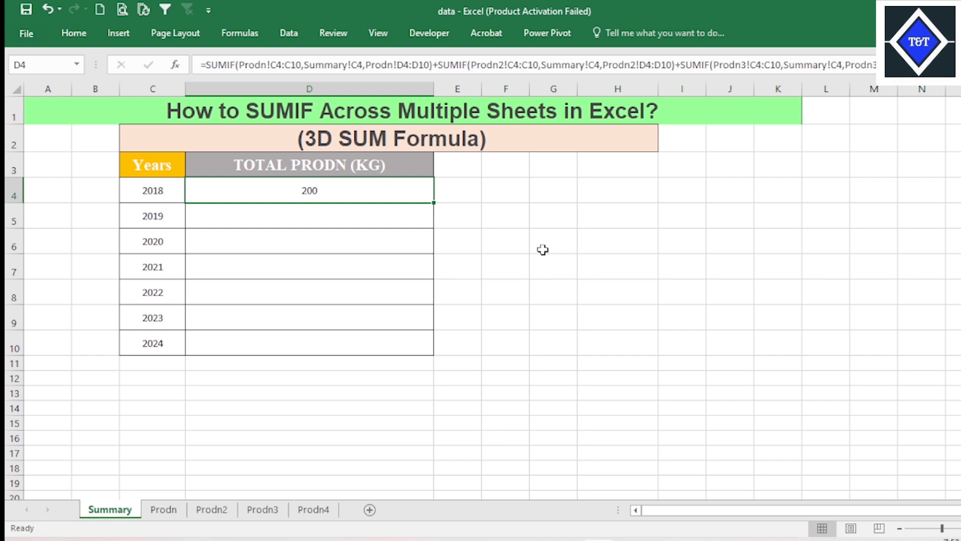
left_click(551, 241)
left_click(161, 509)
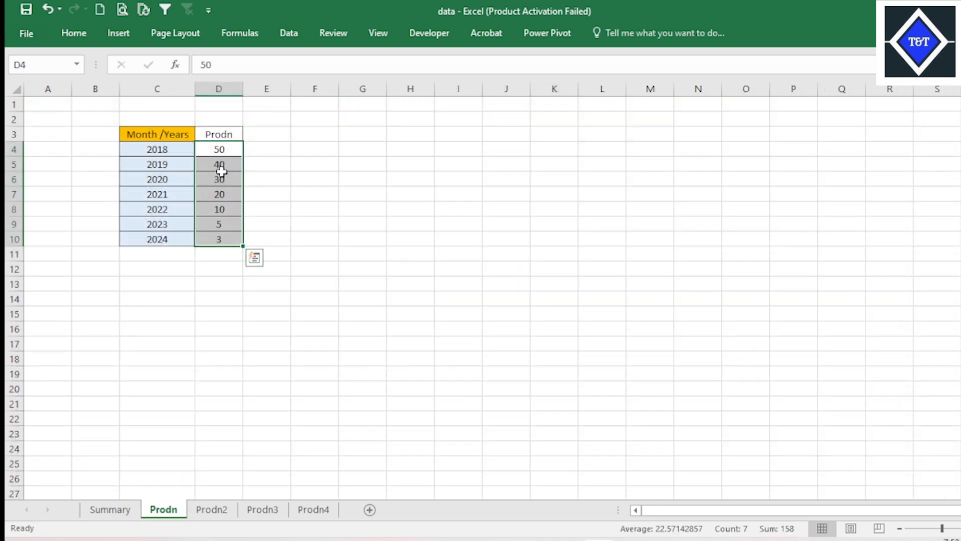
left_click(223, 147)
left_click(205, 508)
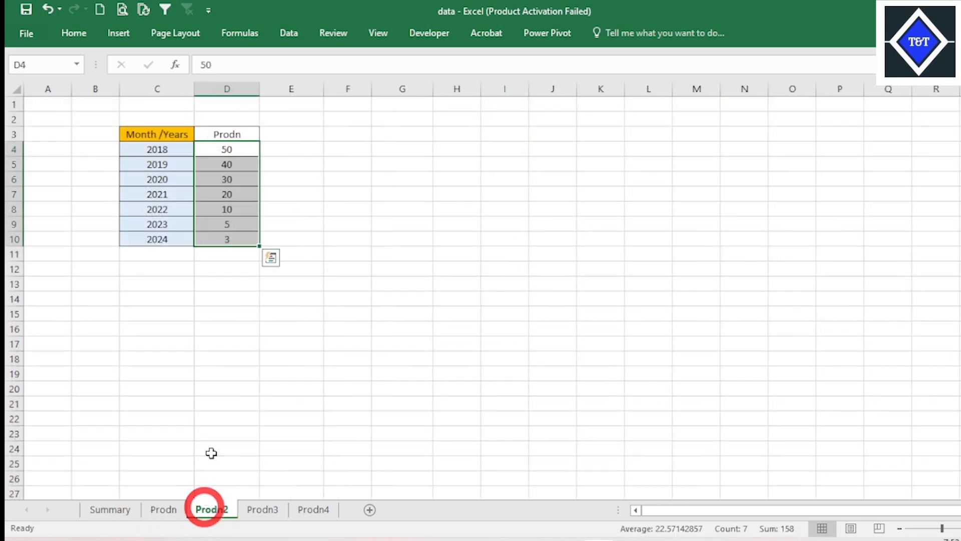
left_click(230, 152)
left_click(263, 509)
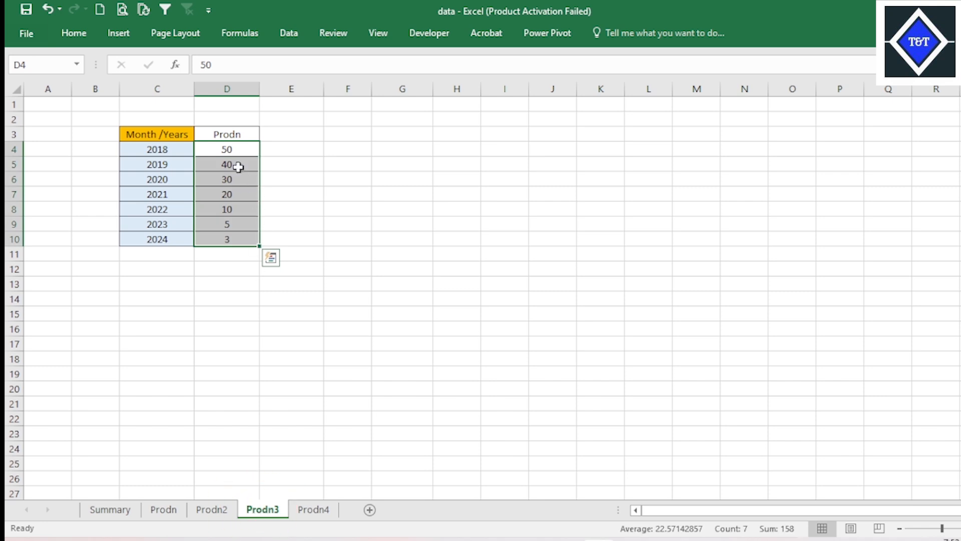
left_click(236, 147)
left_click(316, 508)
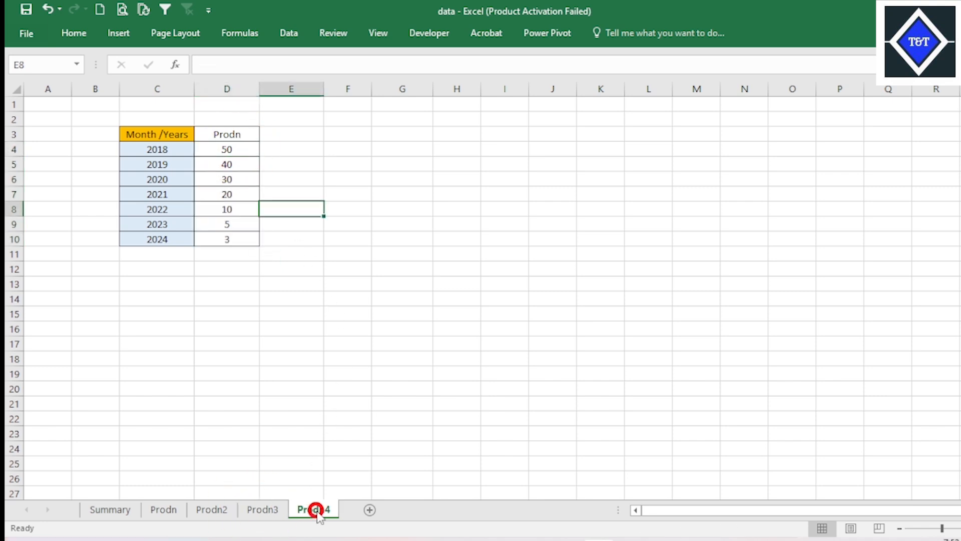
left_click(242, 151)
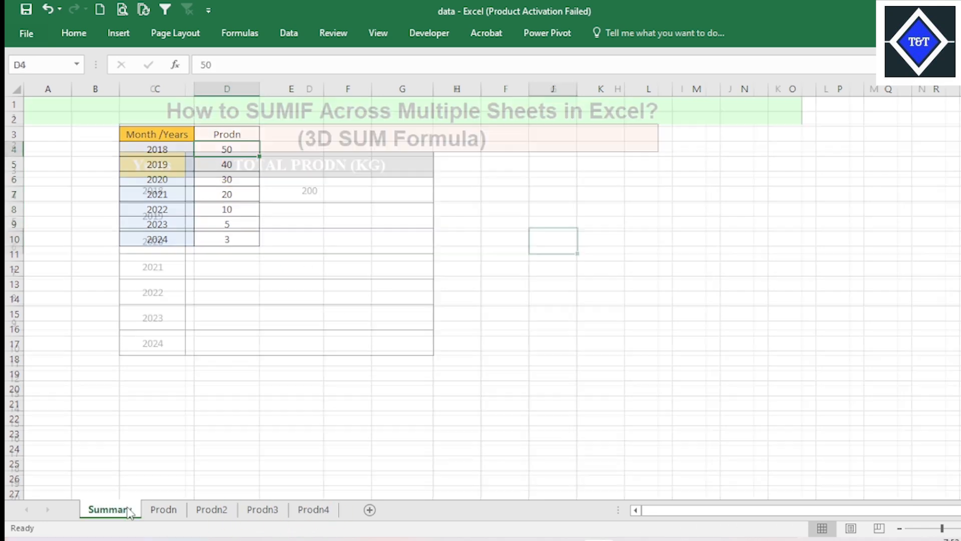
- Fill the D4 total formula down through D10 on the Summary sheet and inspect the copied formula in D5
left_click(332, 186)
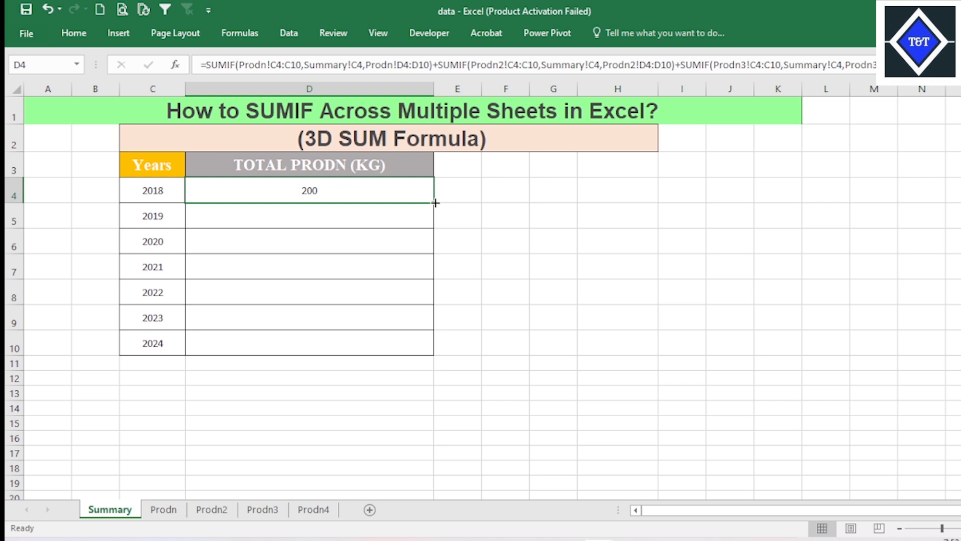
left_click_drag(435, 203, 450, 347)
left_click(630, 251)
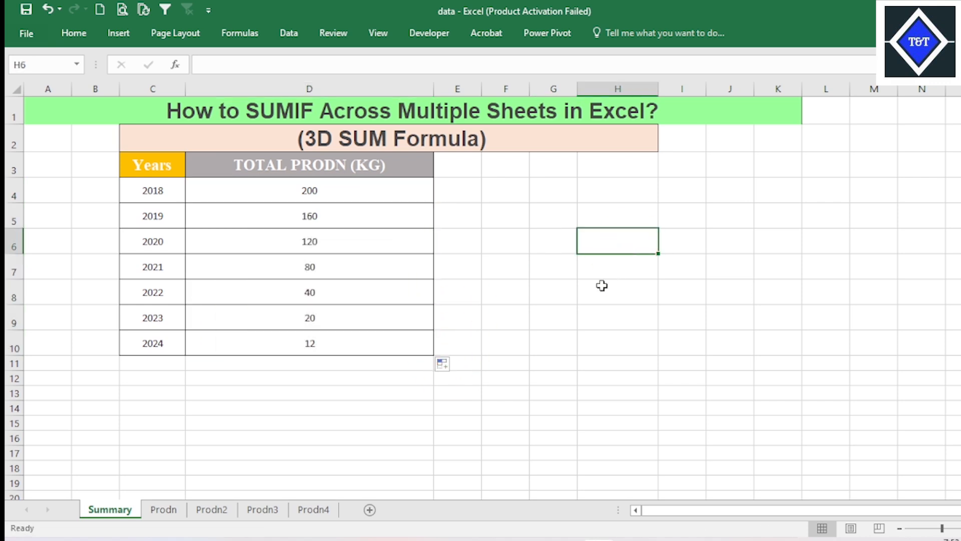
key("Delete")
left_click(326, 240)
left_click(347, 212)
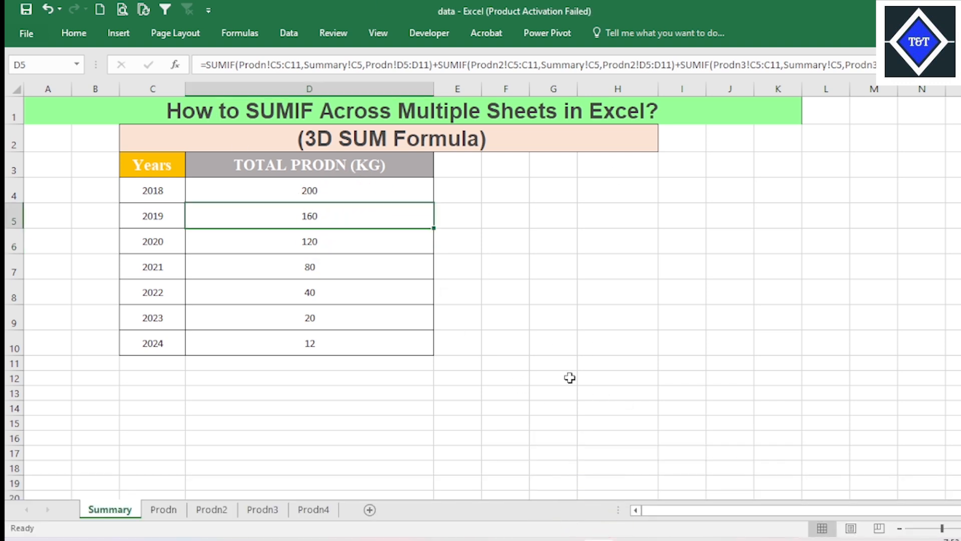
- Switch to the SUM Across Sheet workbook and inspect the 2020 total formula in D6 of its Summary sheet
mouse_move(641, 540)
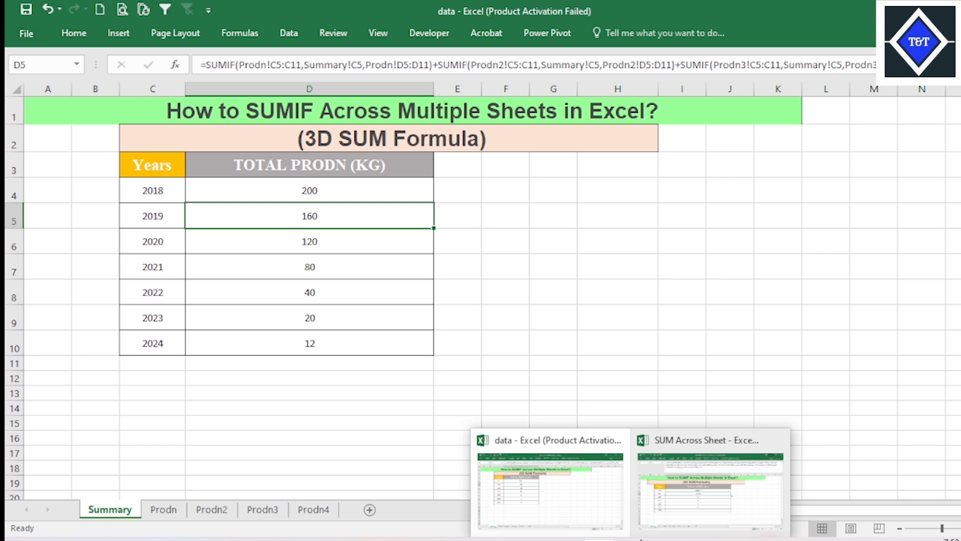
left_click(677, 504)
left_click(446, 310)
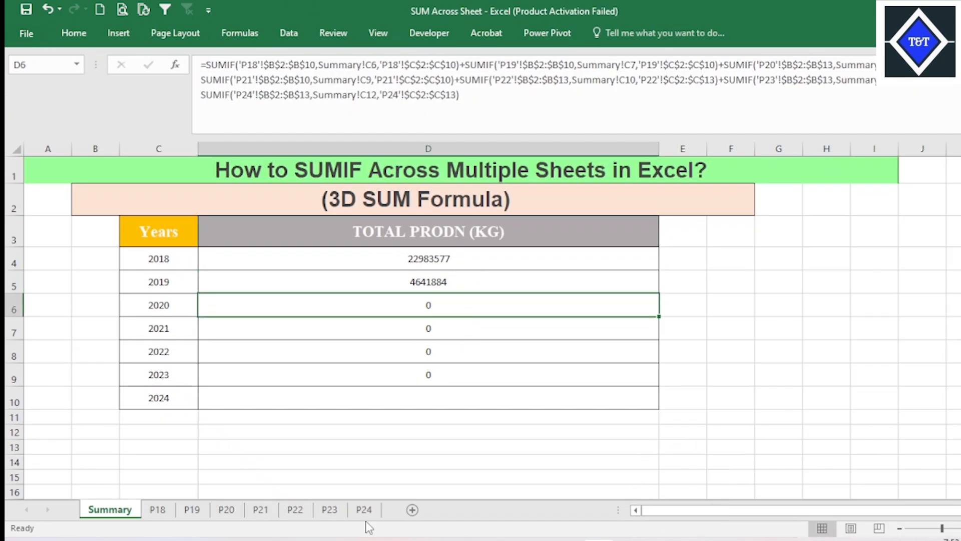
- Fill the 2023 total formula from D9 into the 2024 cell D10
left_click(485, 380)
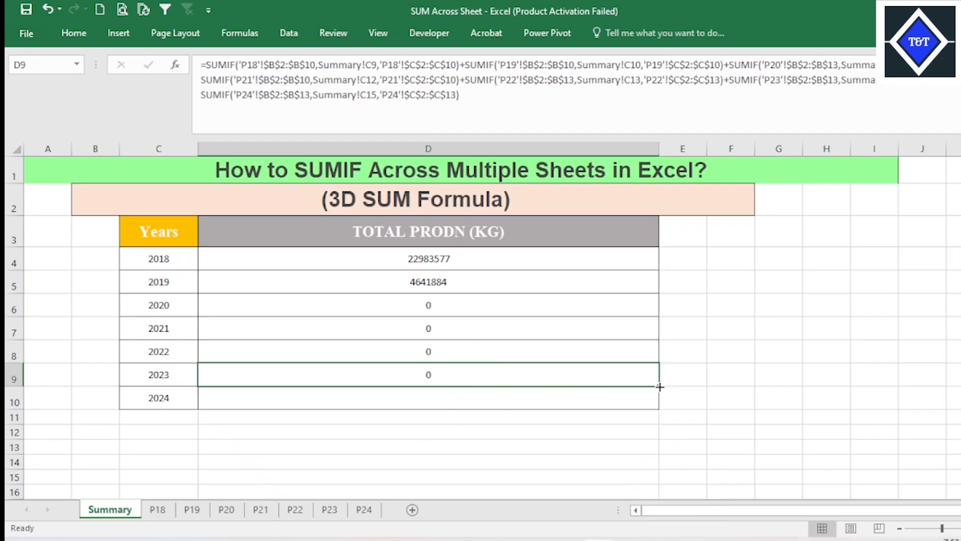
left_click_drag(660, 387, 660, 403)
left_click(473, 399)
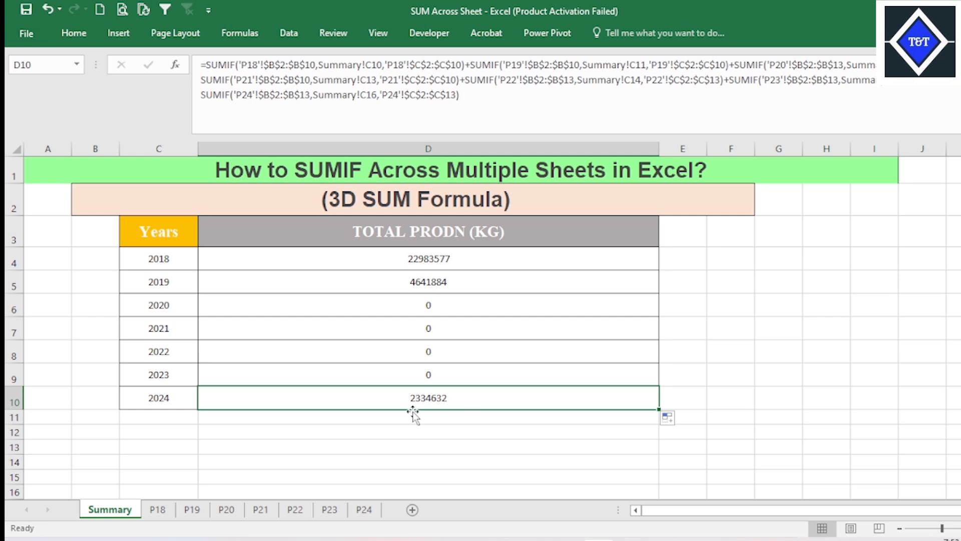
- Examine the 2018 and 2024 production entries in C6 to C13 of the P24 sheet
left_click(365, 509)
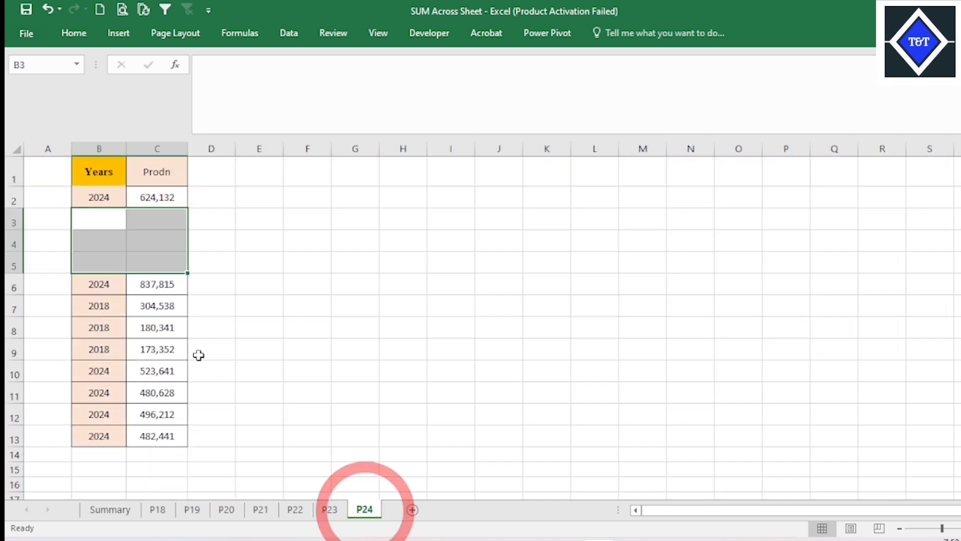
left_click(166, 327)
left_click_drag(184, 284, 150, 418)
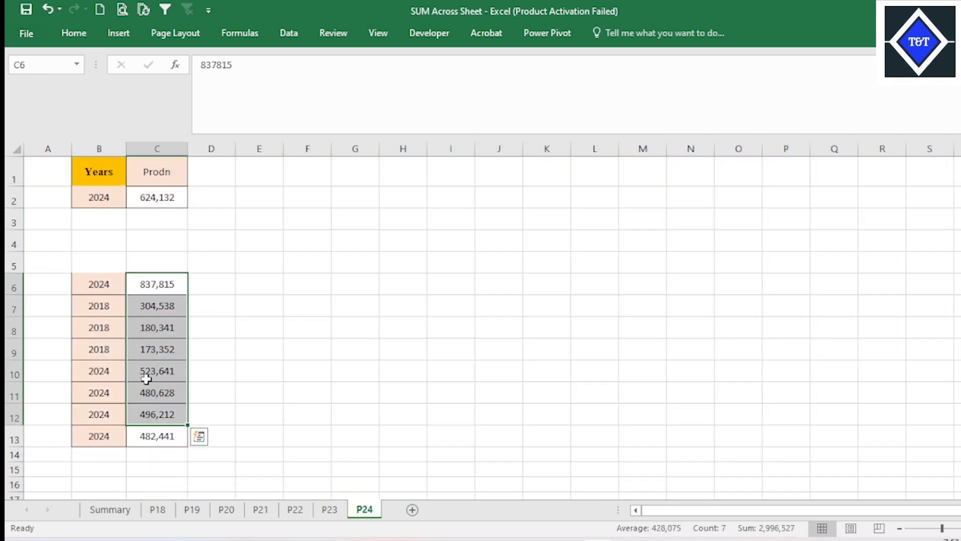
left_click_drag(150, 373, 151, 426)
left_click(159, 348)
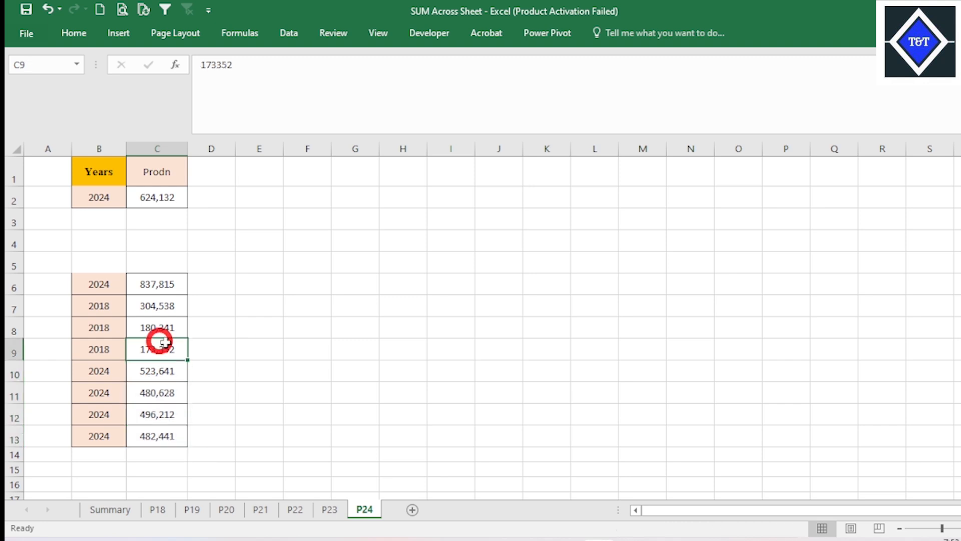
left_click(172, 368)
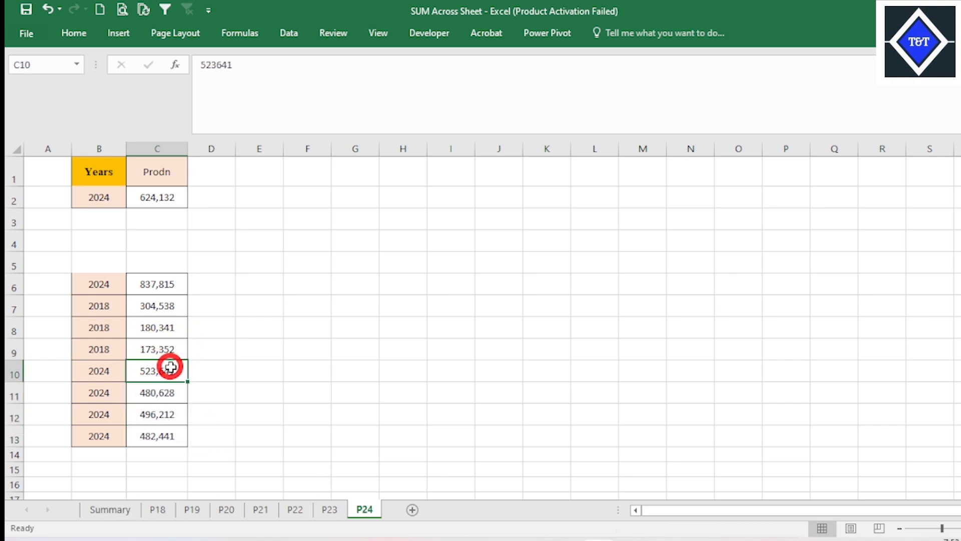
- Switch to the data workbook and expand the formula bar to show the full 2019 total formula in D5
mouse_move(630, 539)
left_click(587, 510)
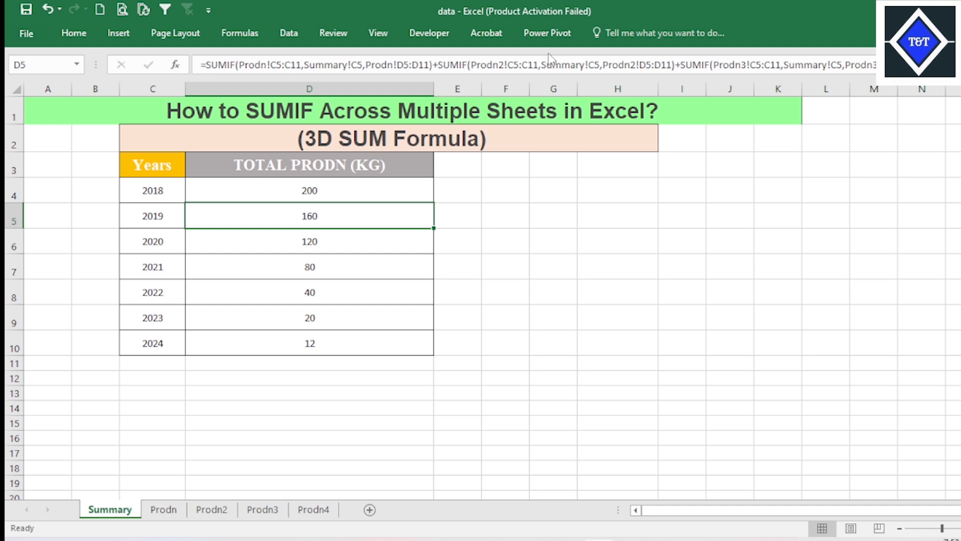
left_click(959, 64)
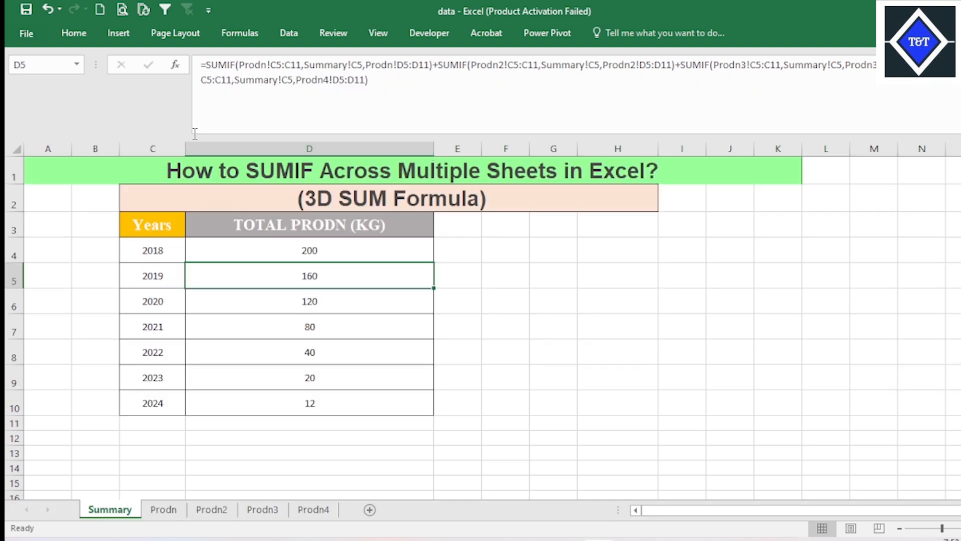
left_click(473, 166)
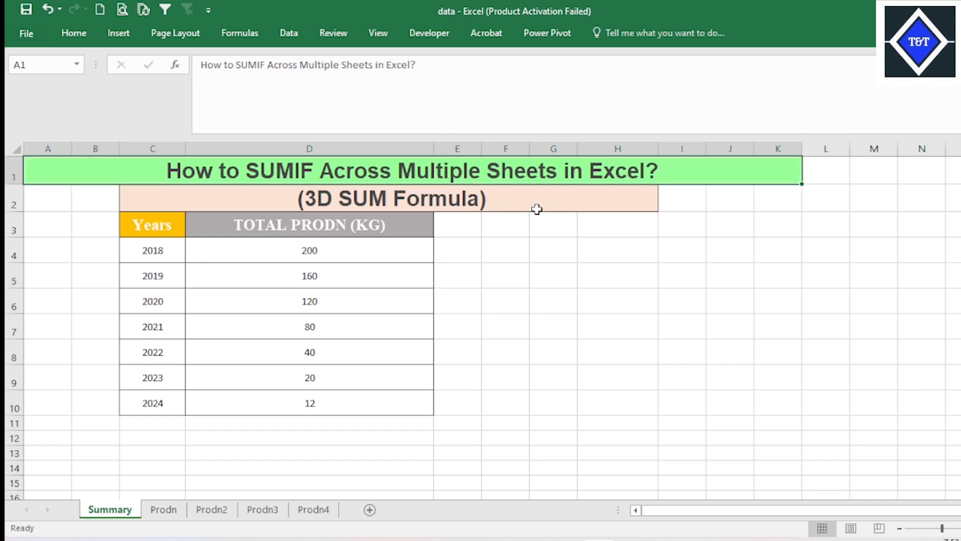
left_click(195, 132)
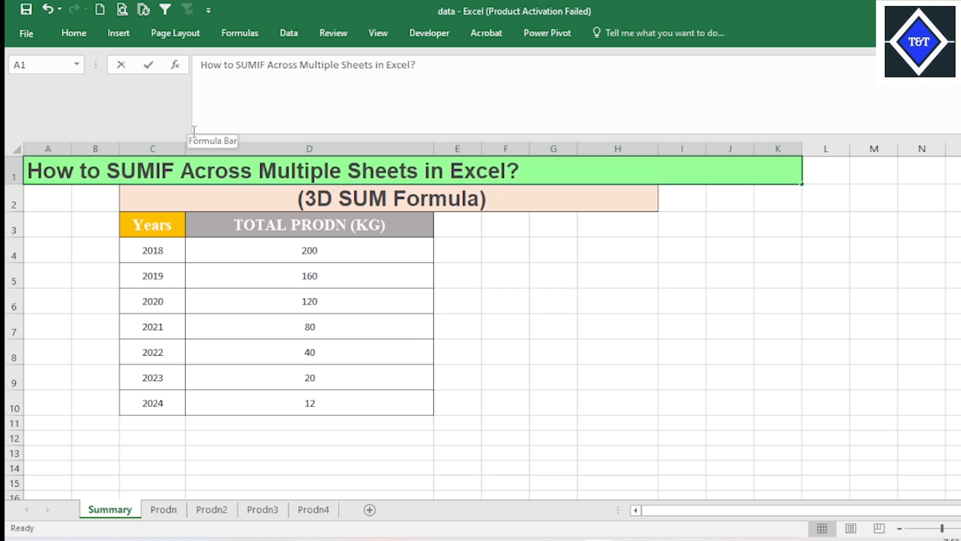
left_click(199, 110)
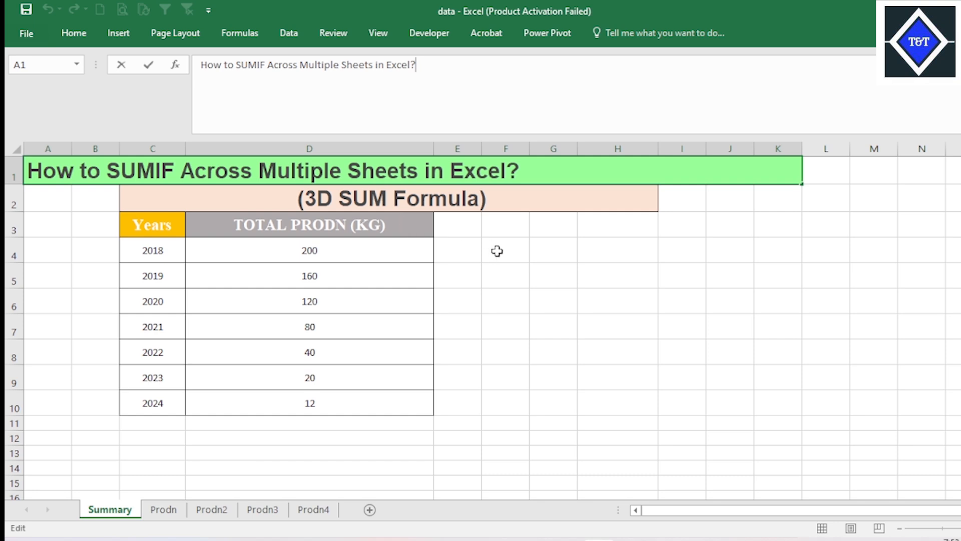
key("Return")
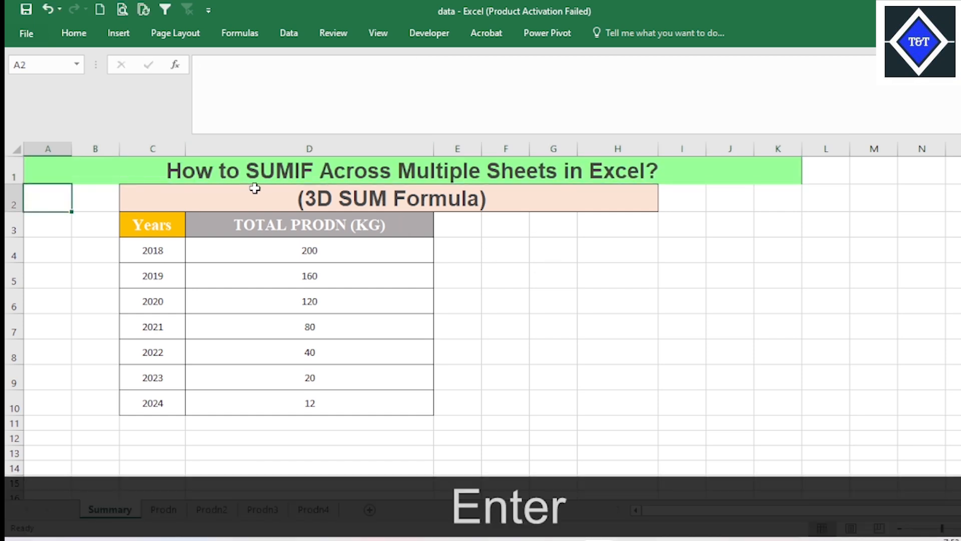
- Inspect the SUMIF total formulas in D4, D7, D10 and D5 of the Summary sheet
left_click(310, 255)
left_click(334, 321)
left_click(312, 403)
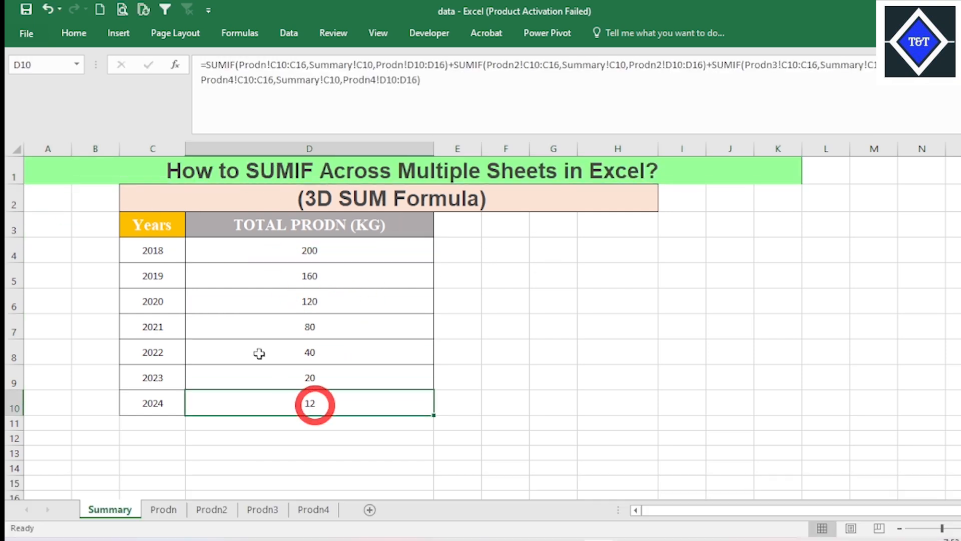
left_click(280, 278)
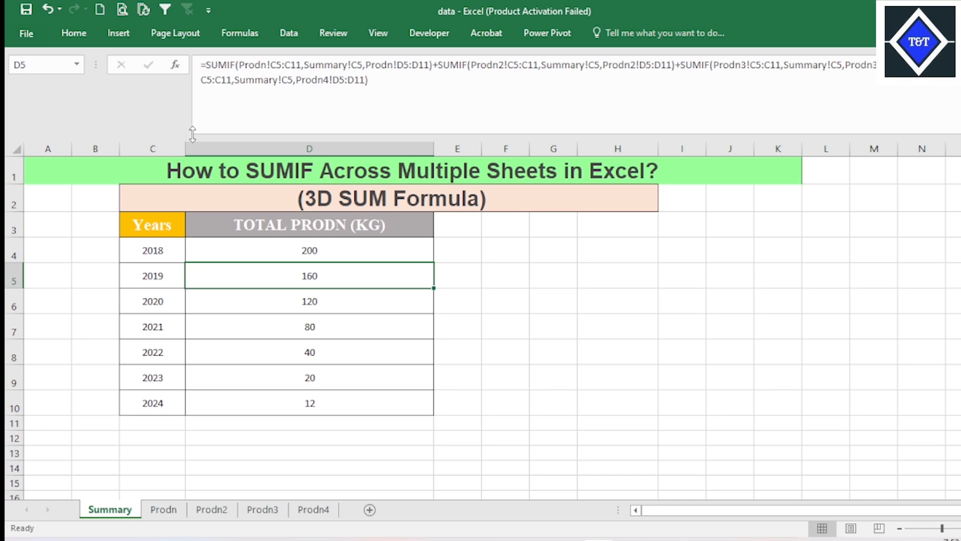